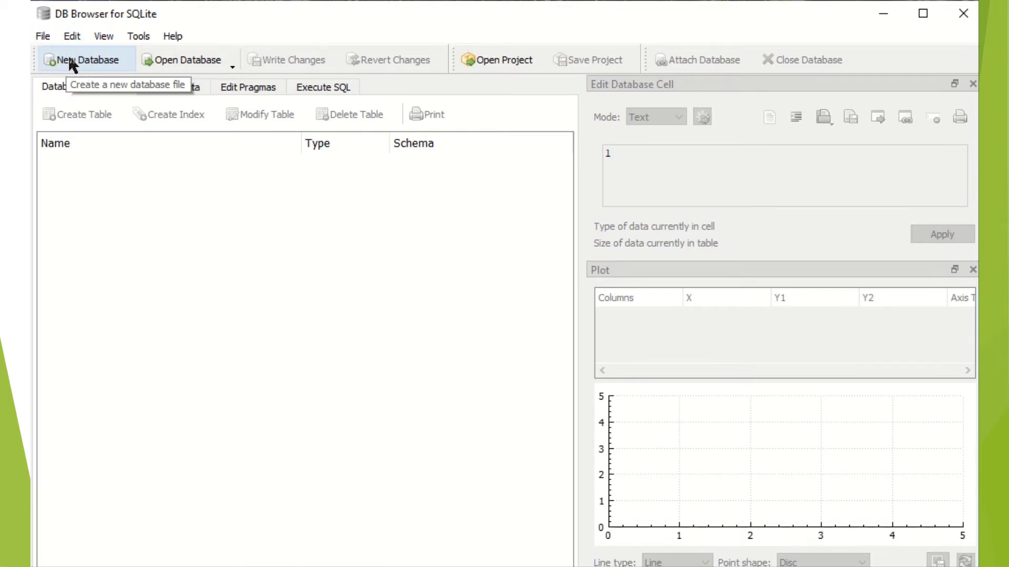
- Create a new database file named facultad in the IM2021 folder
{"action": "left_click", "coordinate": [45, 37]}
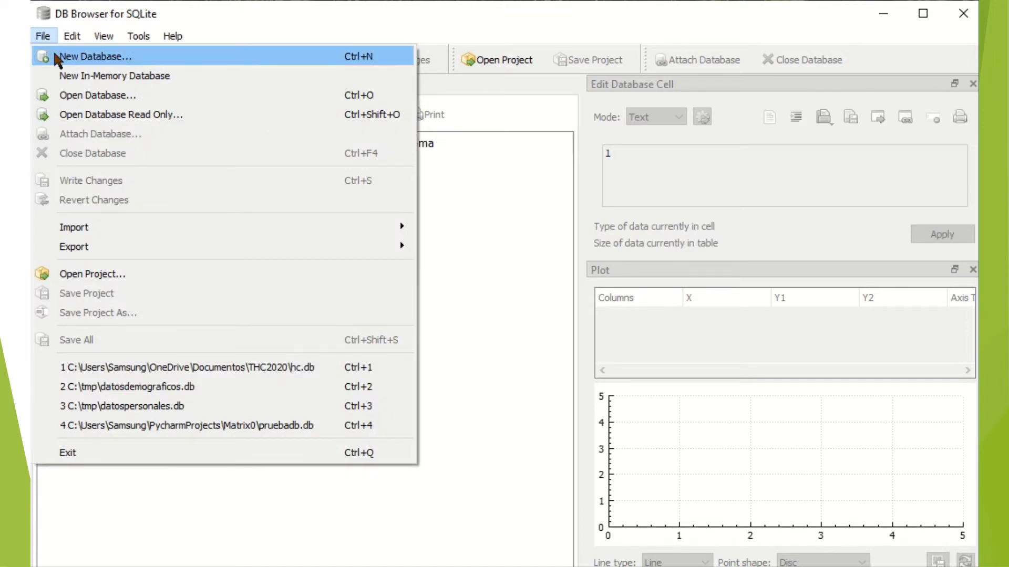
{"action": "left_click", "coordinate": [58, 58]}
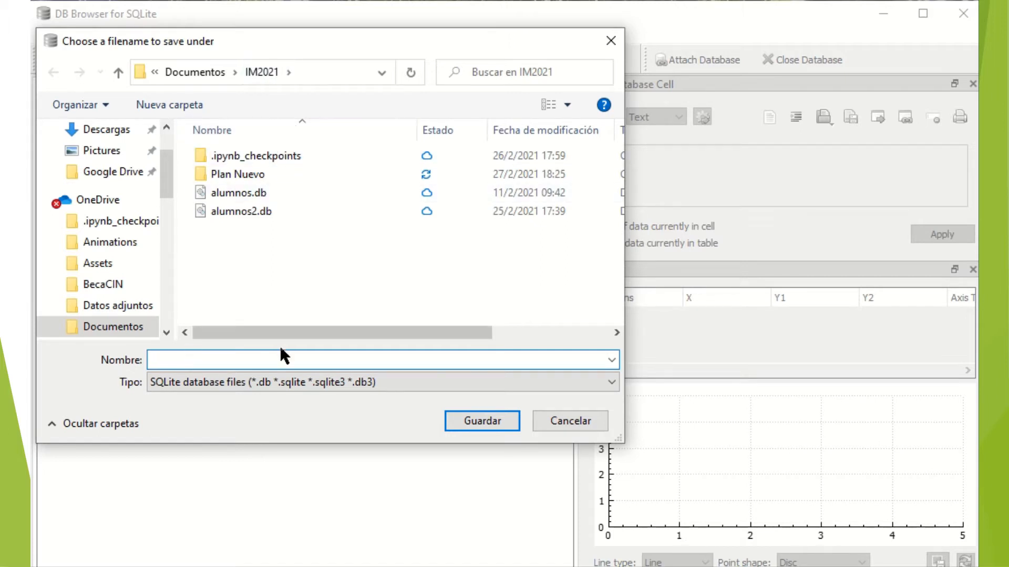
{"action": "type", "text": "fa"}
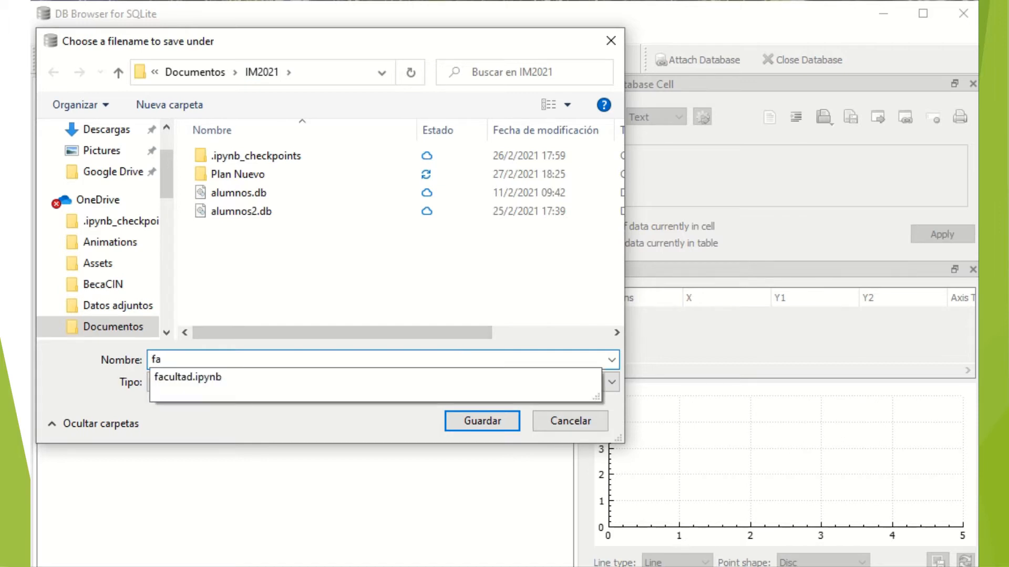
{"action": "type", "text": "cultad"}
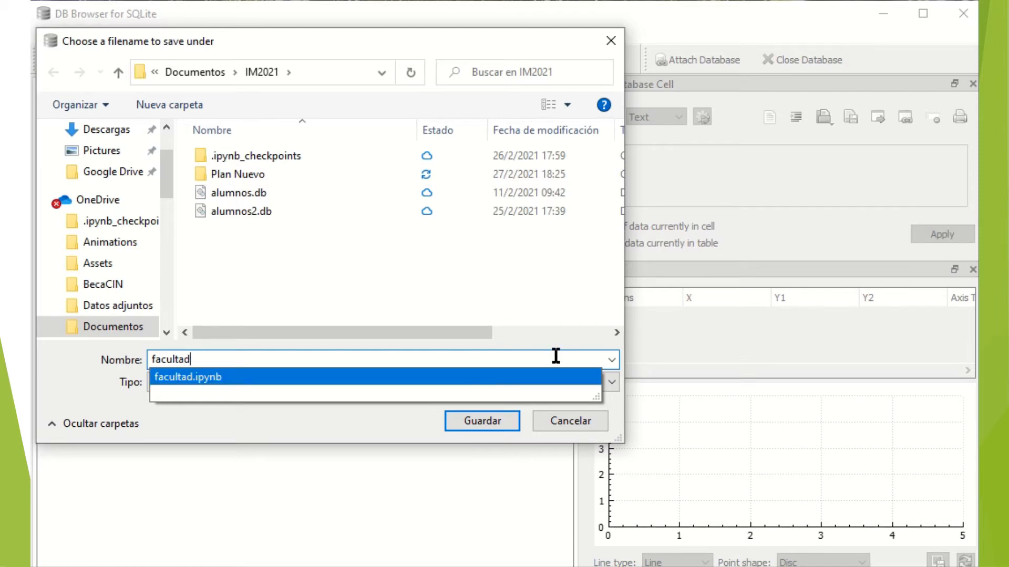
{"action": "left_click", "coordinate": [509, 412]}
{"action": "left_click", "coordinate": [510, 415]}
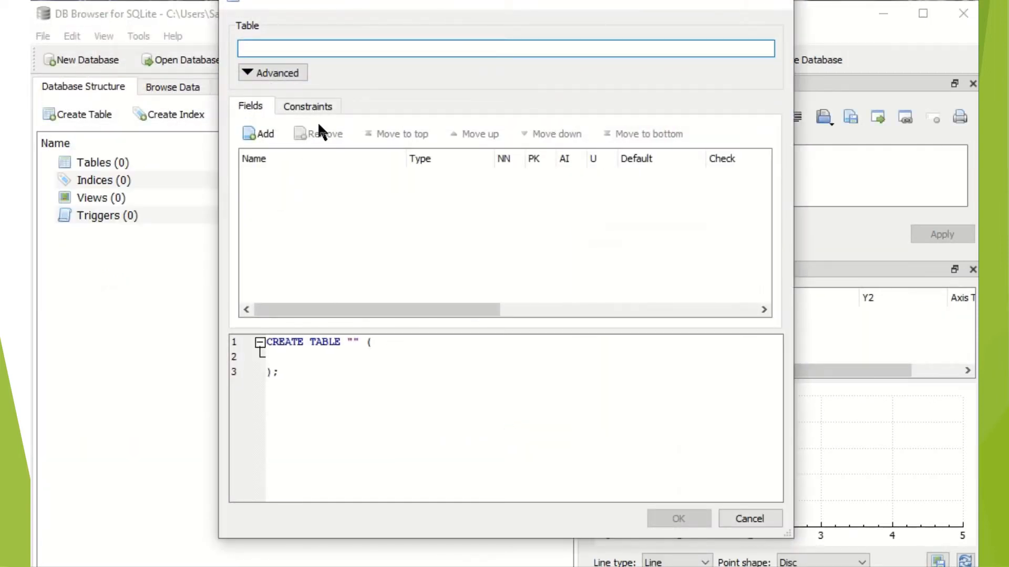
- Name the new table alumnos in the table definition
{"action": "left_click_drag", "start_coordinate": [469, 1], "coordinate": [466, 11]}
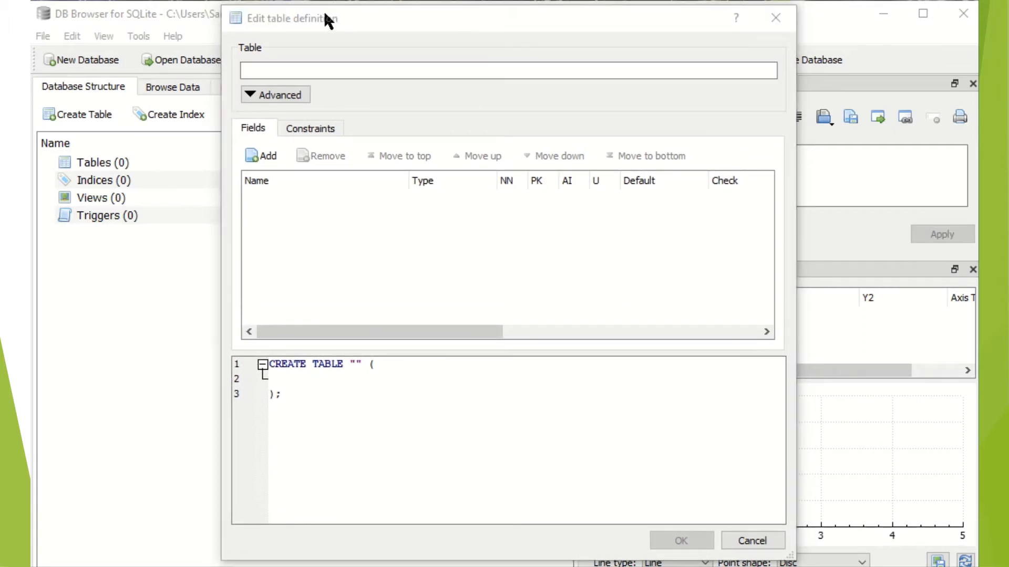
{"action": "left_click", "coordinate": [339, 73]}
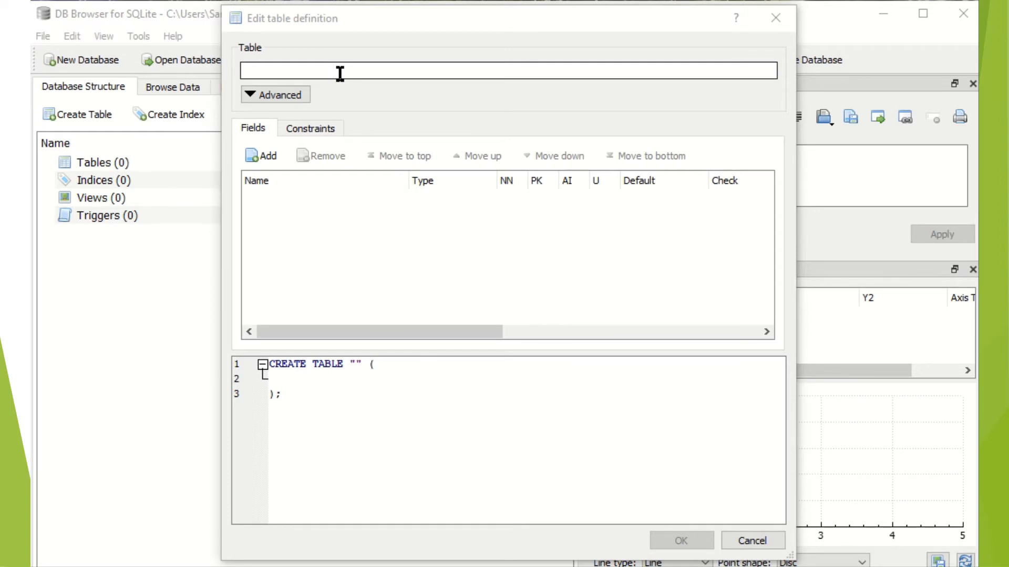
{"action": "left_click", "coordinate": [339, 74]}
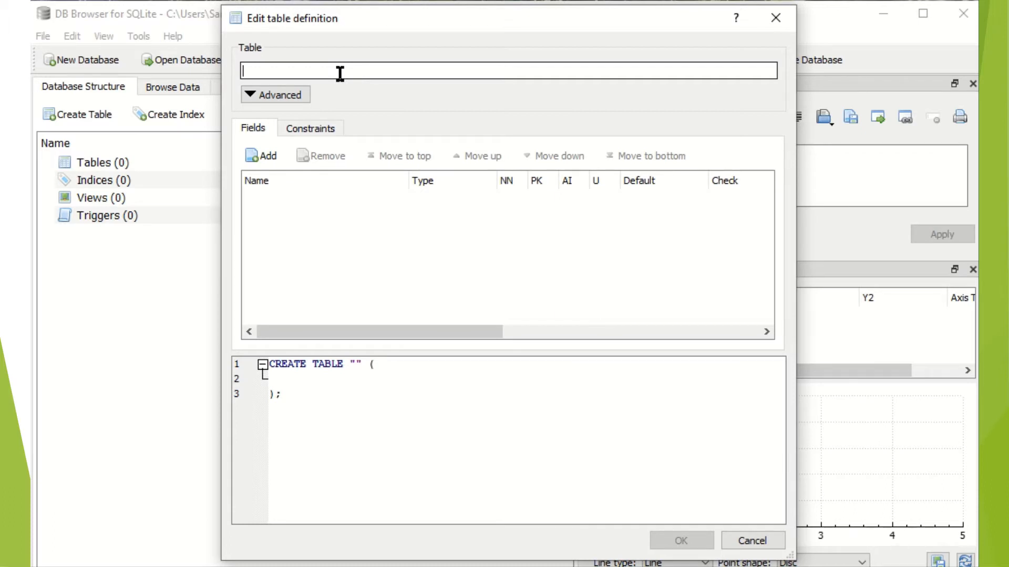
{"action": "type", "text": "alumnos"}
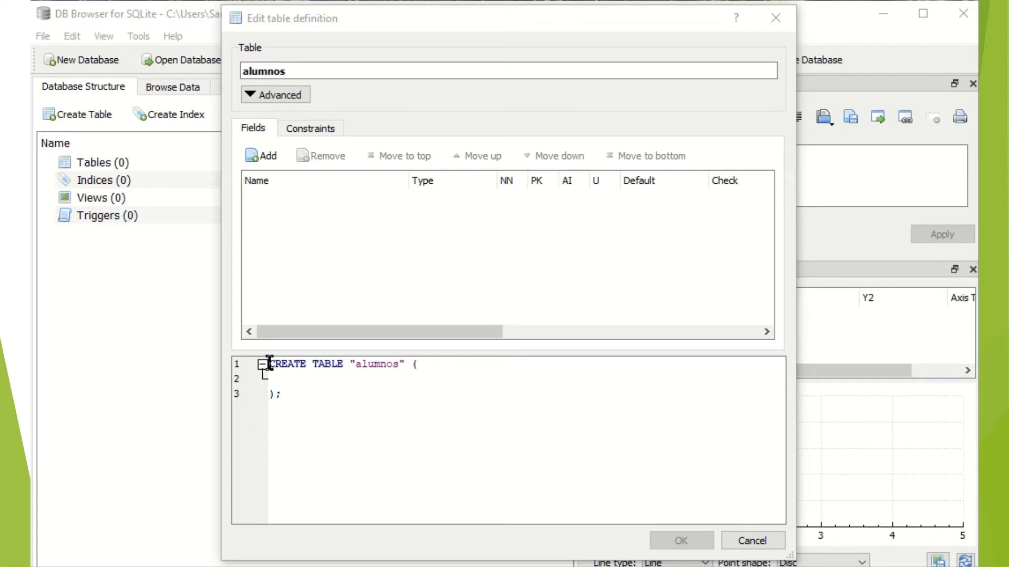
- Examine the generated CREATE TABLE statement for the alumnos table
{"action": "left_click", "coordinate": [270, 365]}
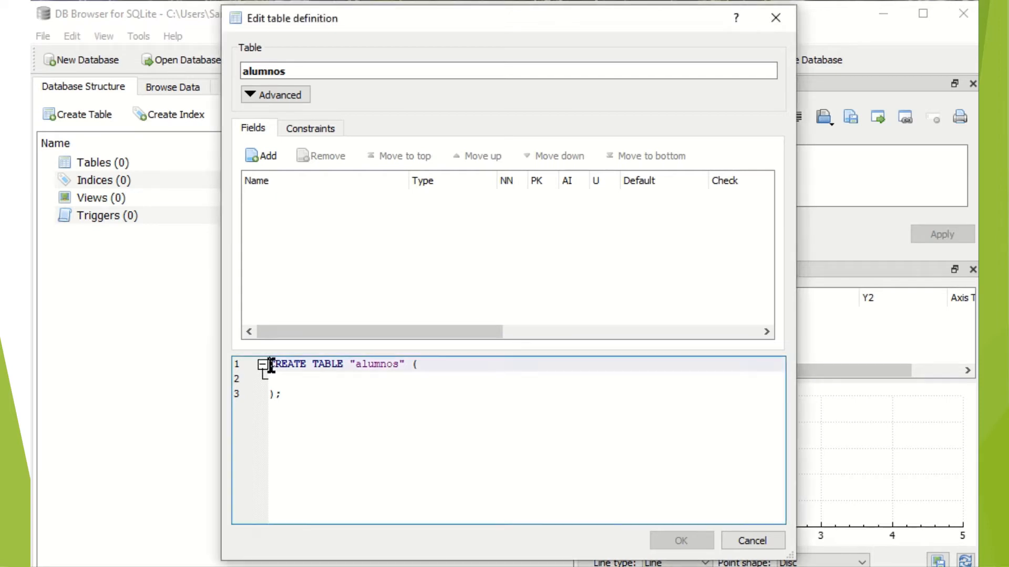
{"action": "left_click_drag", "start_coordinate": [271, 364], "coordinate": [283, 392]}
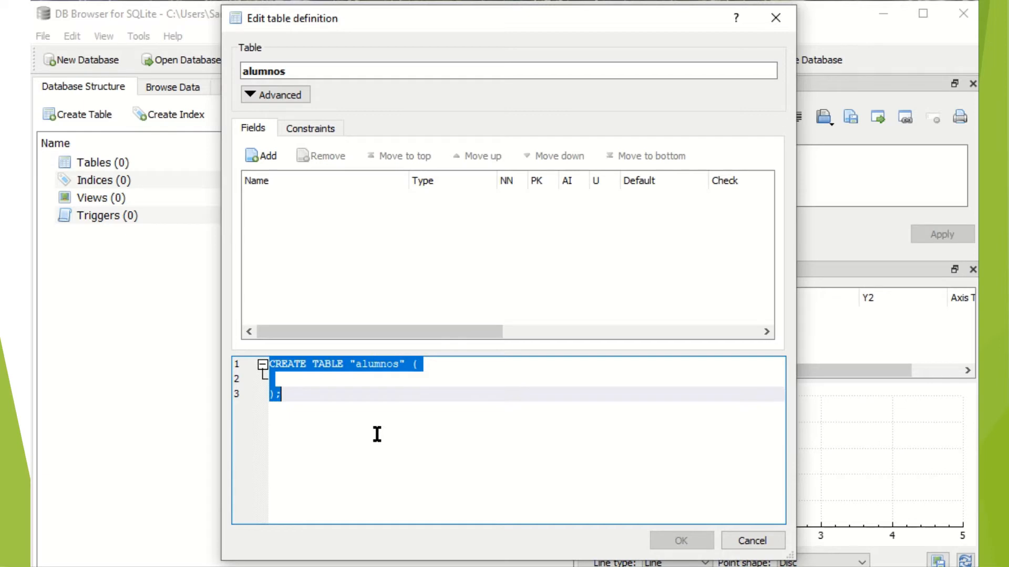
{"action": "left_click", "coordinate": [402, 368]}
{"action": "left_click", "coordinate": [441, 364]}
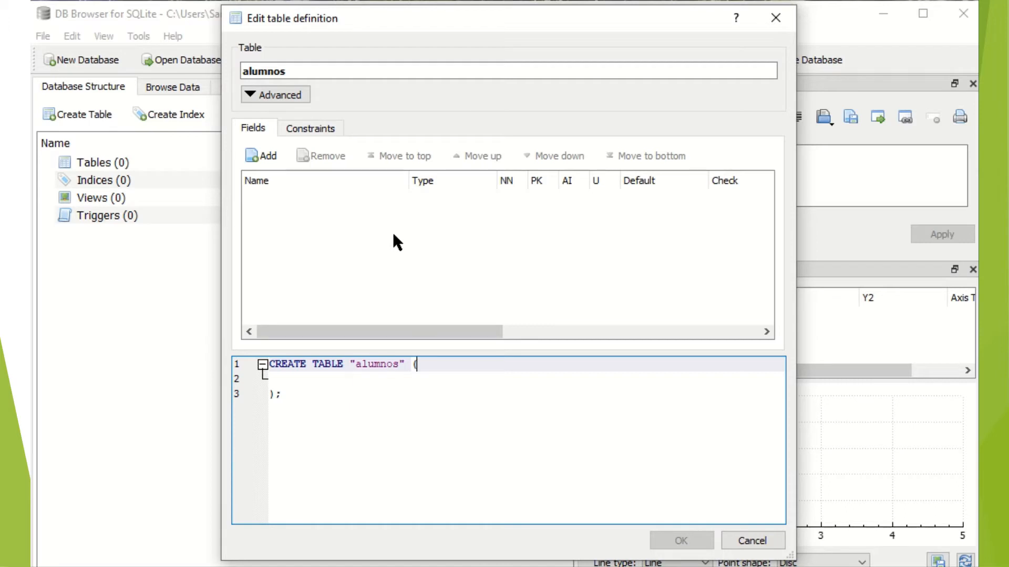
{"action": "left_click", "coordinate": [358, 382]}
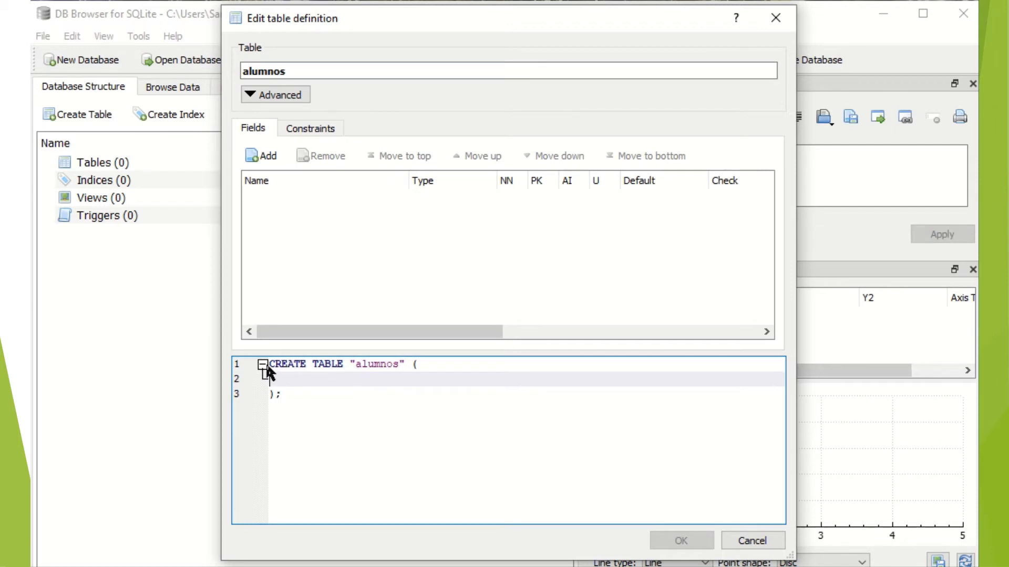
{"action": "left_click_drag", "start_coordinate": [269, 364], "coordinate": [393, 365]}
{"action": "left_click", "coordinate": [421, 282]}
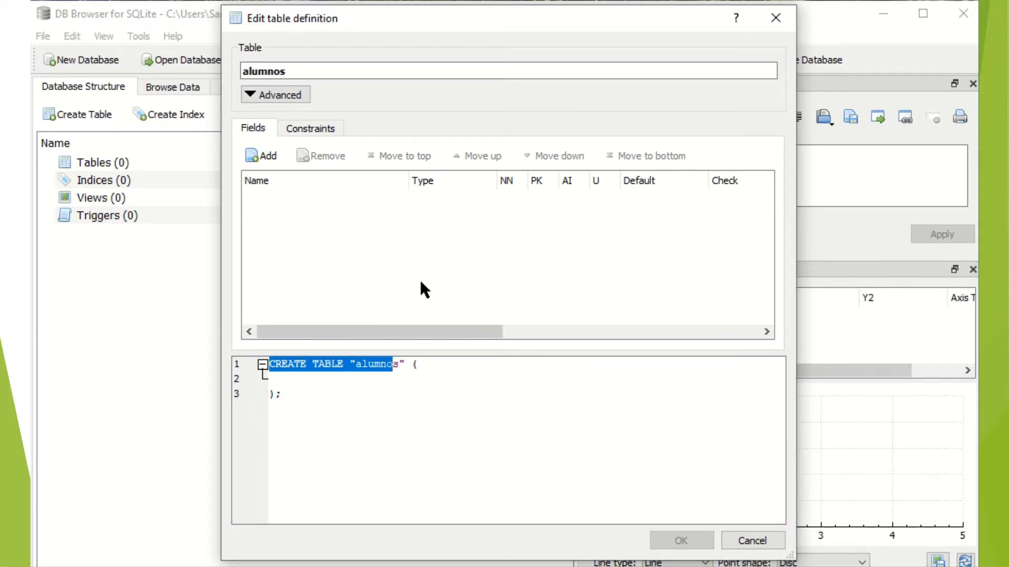
- Add a field named id to the alumnos table, look through the data types and keep INTEGER
{"action": "left_click", "coordinate": [264, 158]}
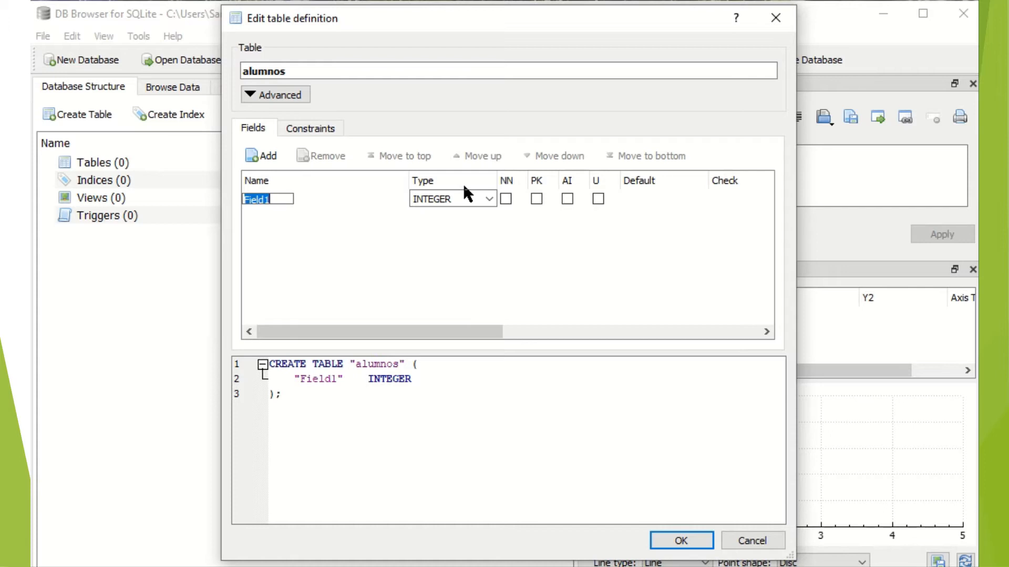
{"action": "type", "text": "id"}
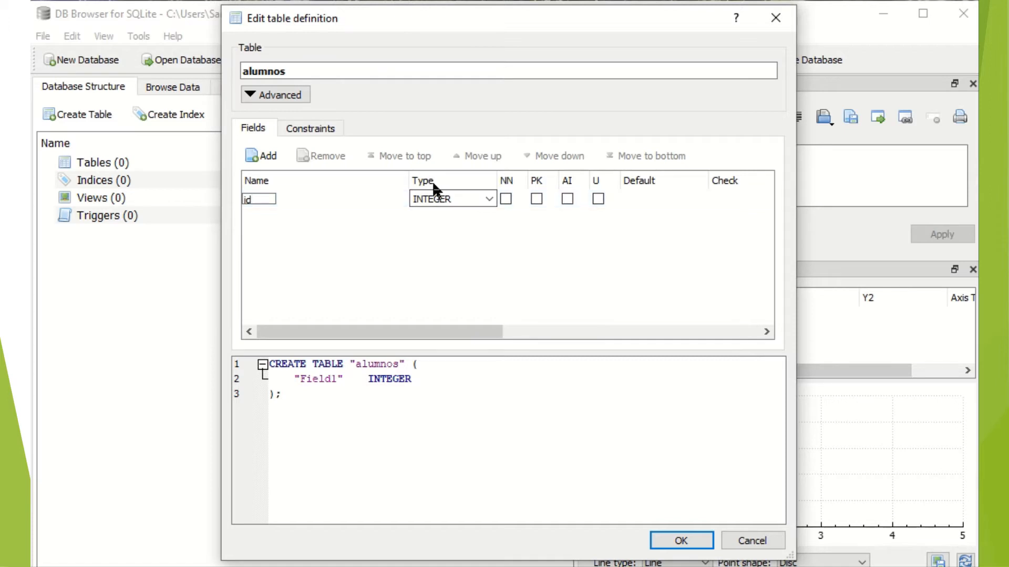
{"action": "left_click", "coordinate": [489, 199]}
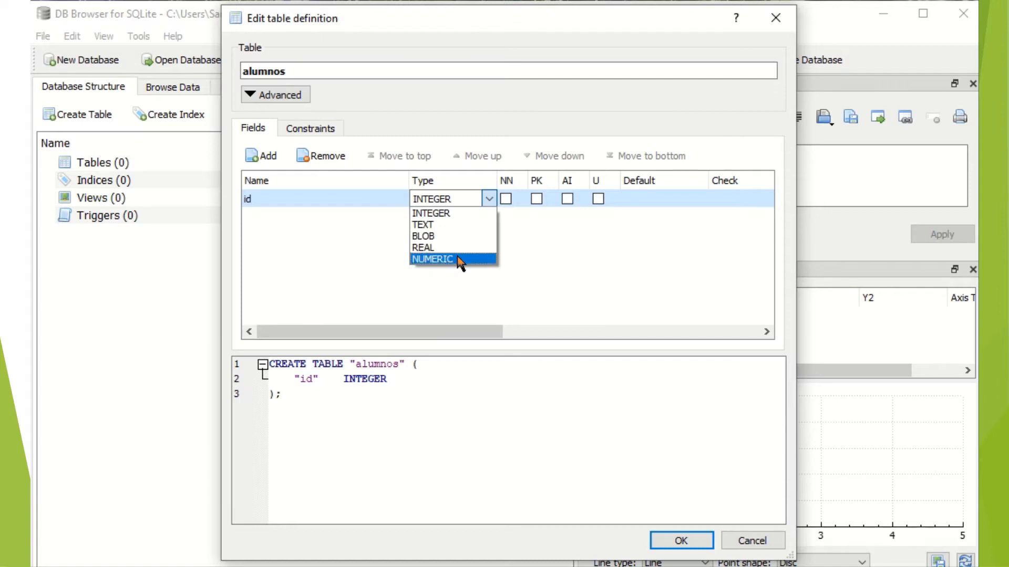
{"action": "left_click", "coordinate": [489, 198]}
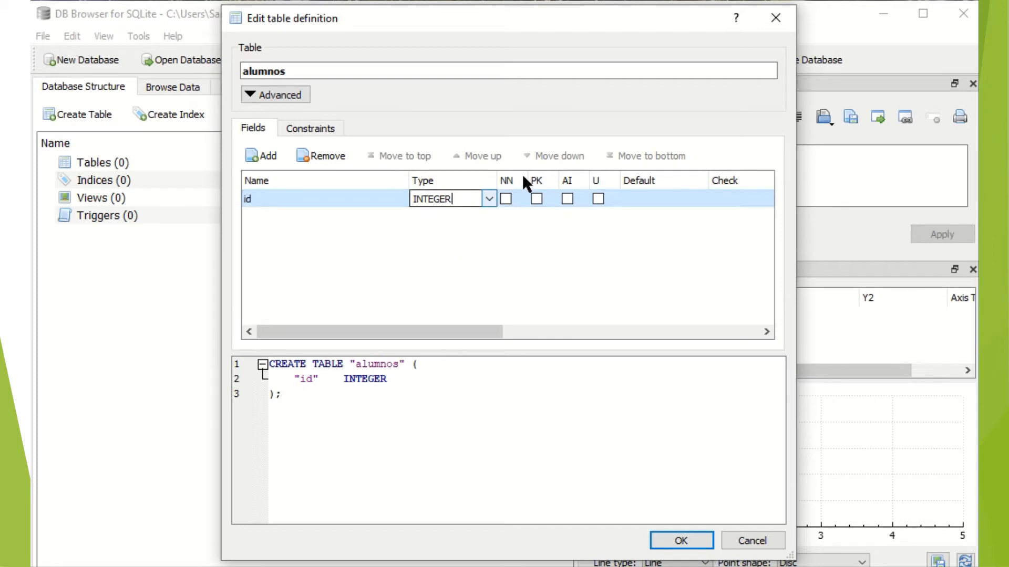
- Mark the id field as not null and as the primary key, checking both in the generated SQL
{"action": "left_click", "coordinate": [506, 200]}
{"action": "left_click", "coordinate": [505, 199]}
{"action": "left_click", "coordinate": [505, 199]}
{"action": "left_click_drag", "start_coordinate": [398, 379], "coordinate": [440, 382]}
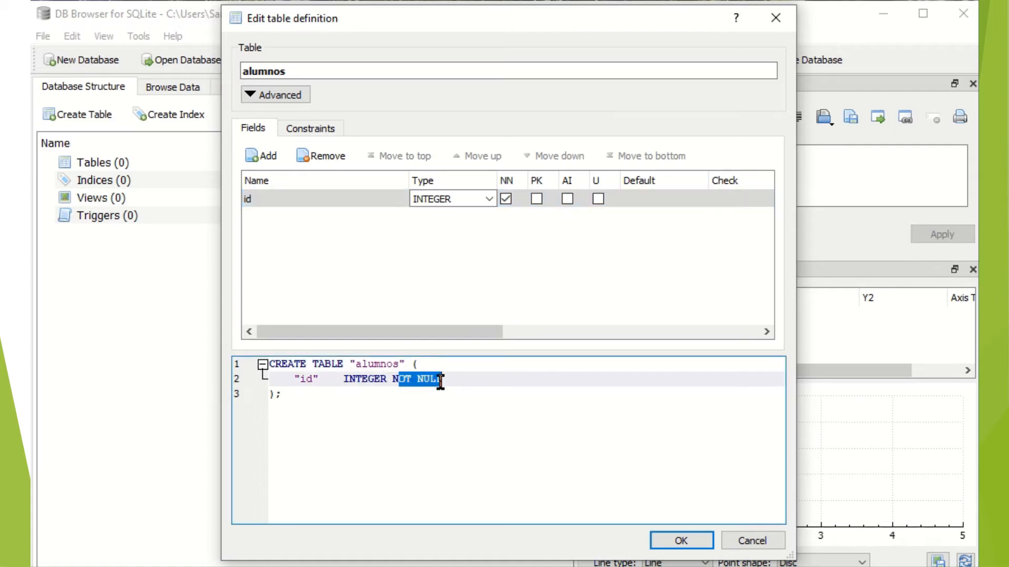
{"action": "left_click", "coordinate": [536, 199]}
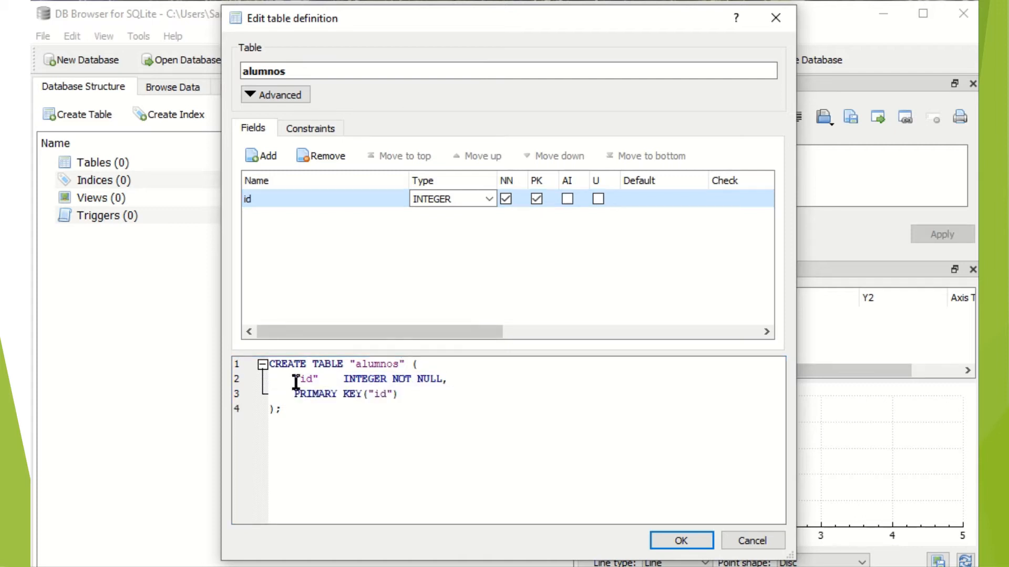
{"action": "left_click_drag", "start_coordinate": [300, 394], "coordinate": [400, 394]}
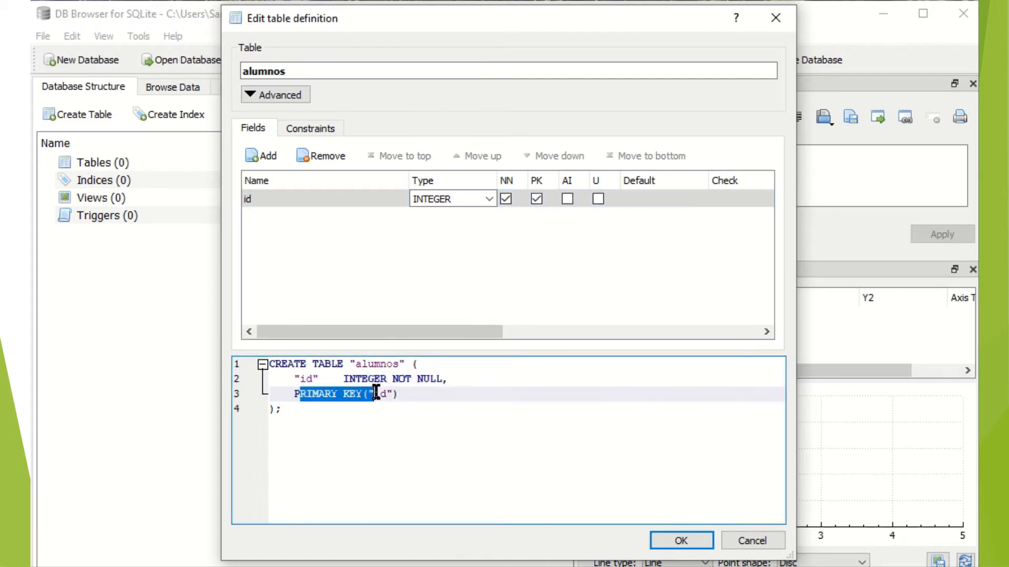
{"action": "left_click", "coordinate": [454, 393]}
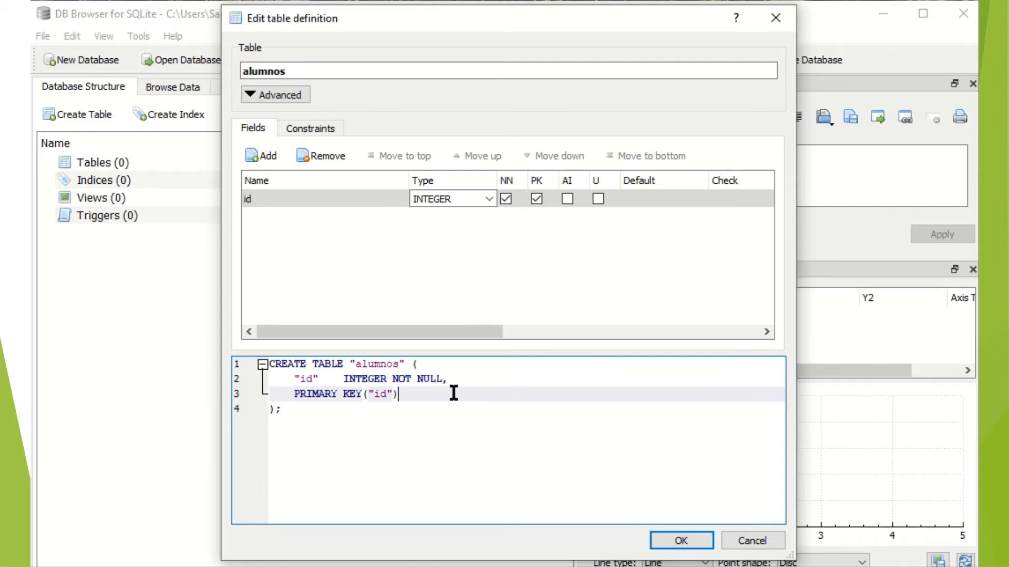
{"action": "left_click", "coordinate": [376, 198]}
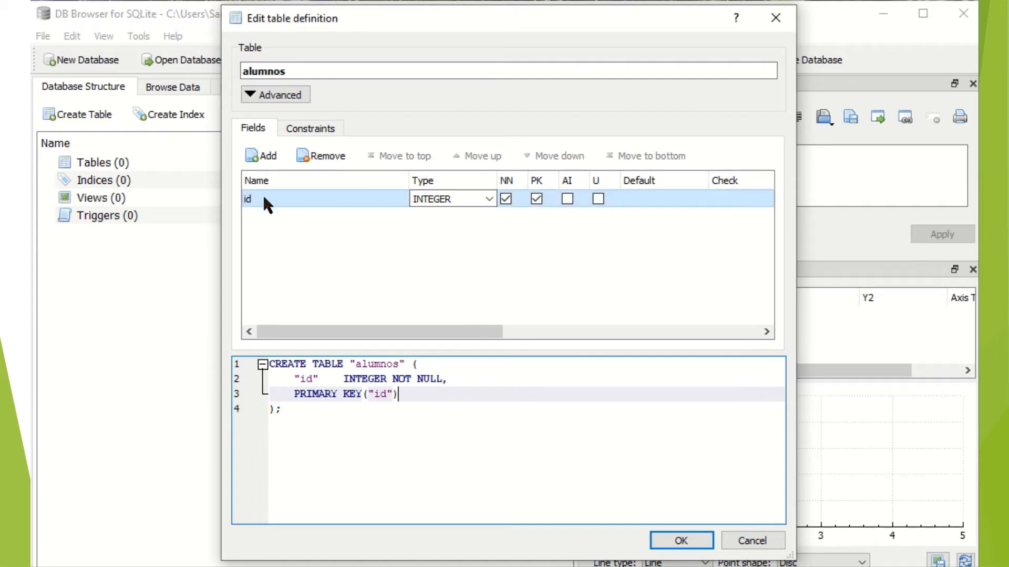
- Enable autoincrement on the id field and review its column and primary key lines in the generated SQL
{"action": "left_click", "coordinate": [567, 199]}
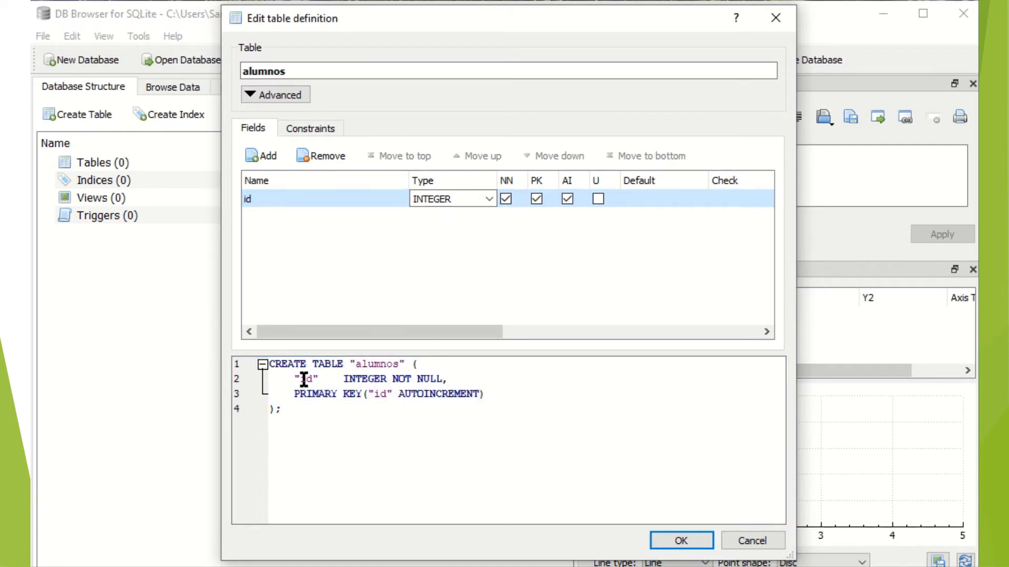
{"action": "left_click_drag", "start_coordinate": [294, 379], "coordinate": [393, 393]}
{"action": "left_click", "coordinate": [388, 383]}
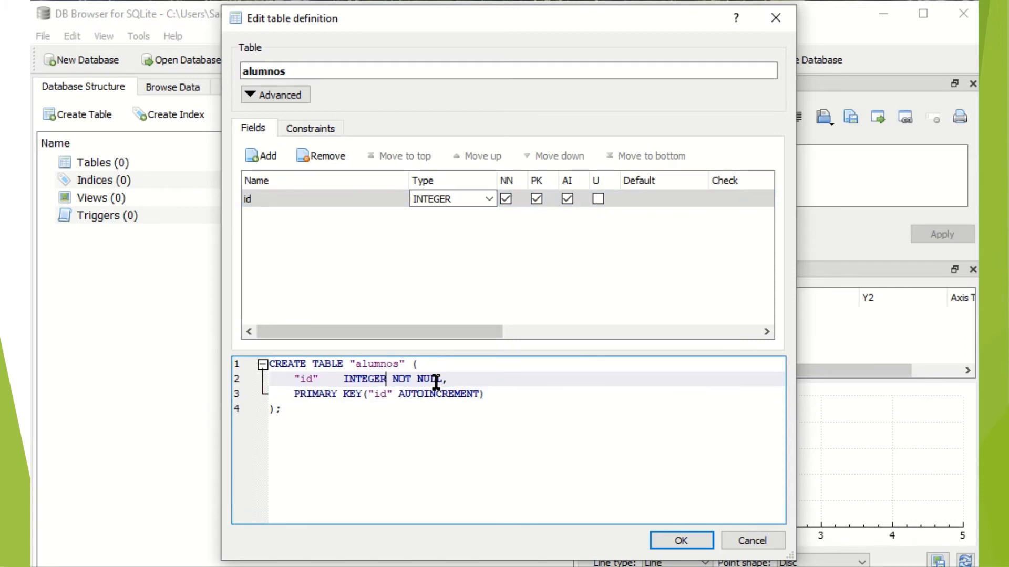
{"action": "left_click", "coordinate": [293, 394]}
{"action": "left_click_drag", "start_coordinate": [293, 395], "coordinate": [489, 395]}
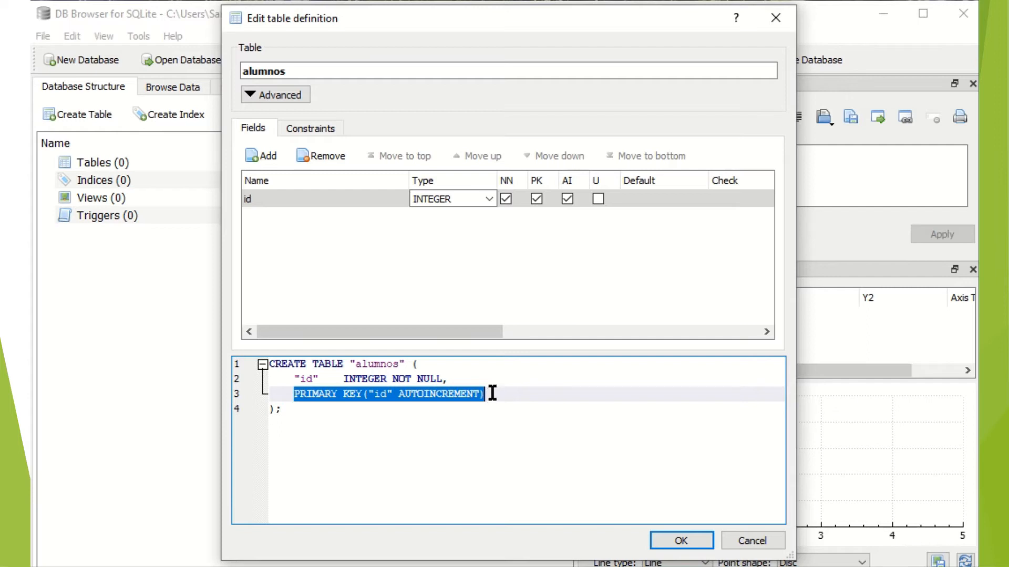
{"action": "left_click", "coordinate": [507, 307]}
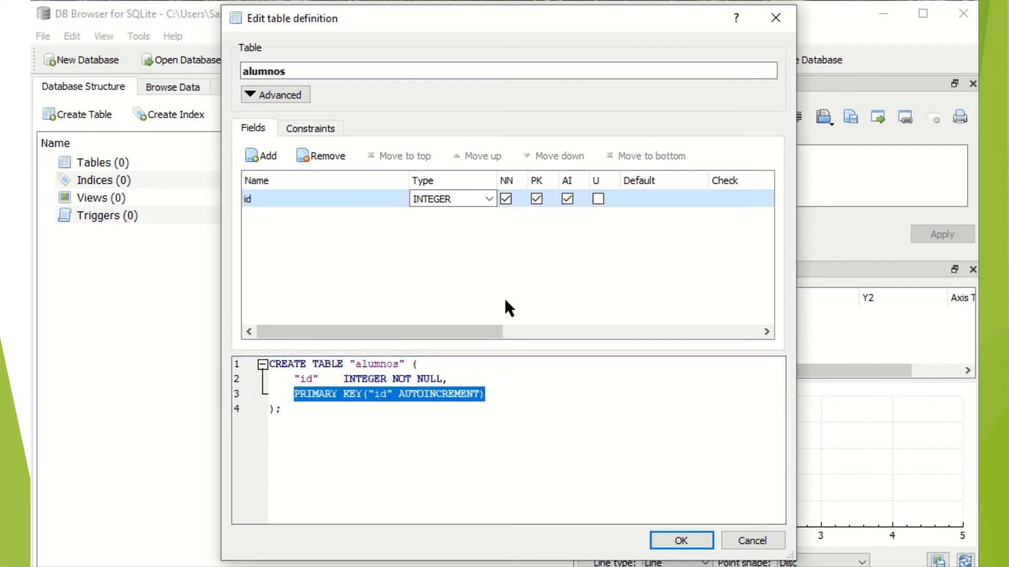
- Add a second field named nombre with the data type TEXT
{"action": "left_click", "coordinate": [270, 157]}
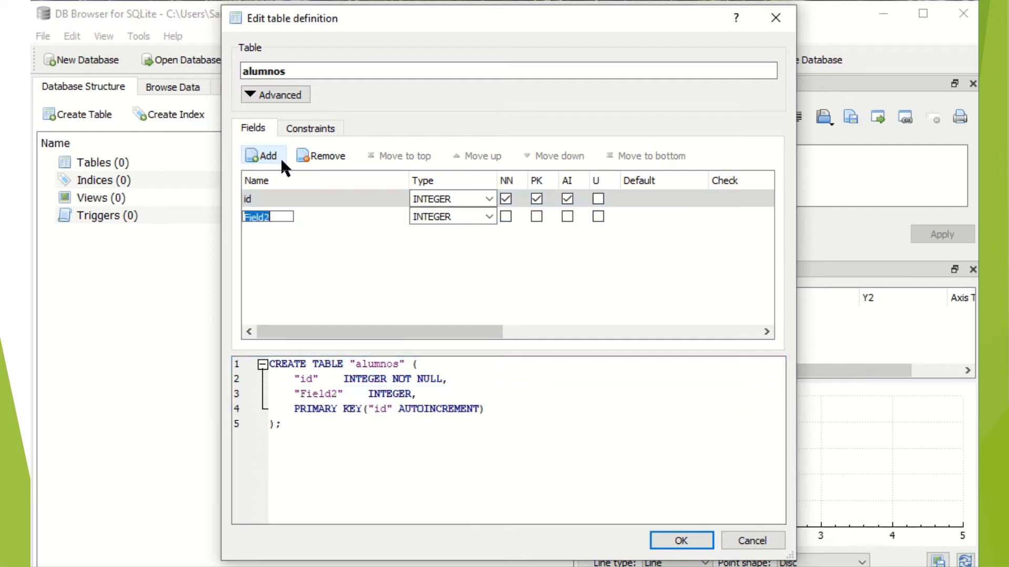
{"action": "type", "text": "nombre"}
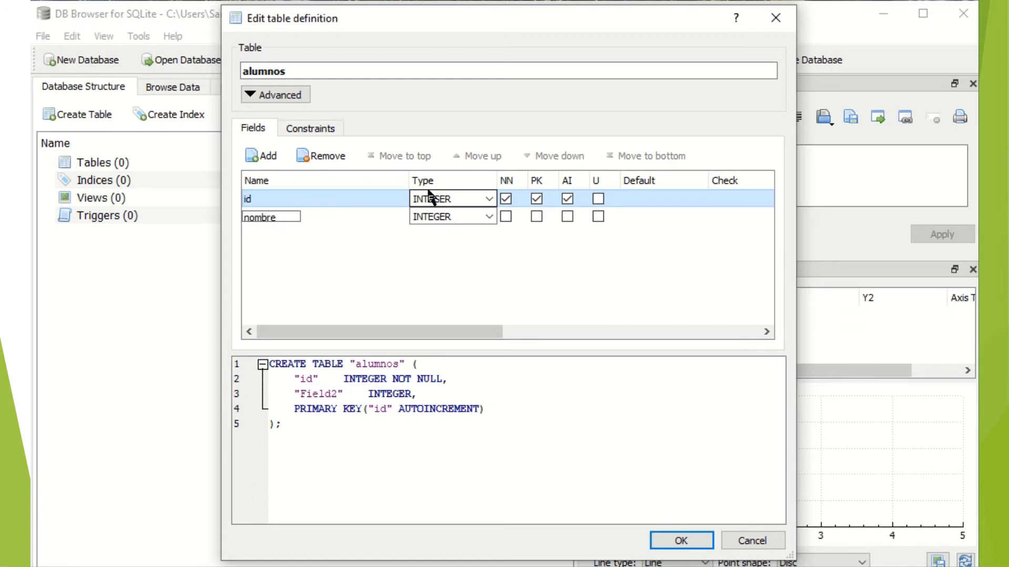
{"action": "left_click", "coordinate": [488, 217]}
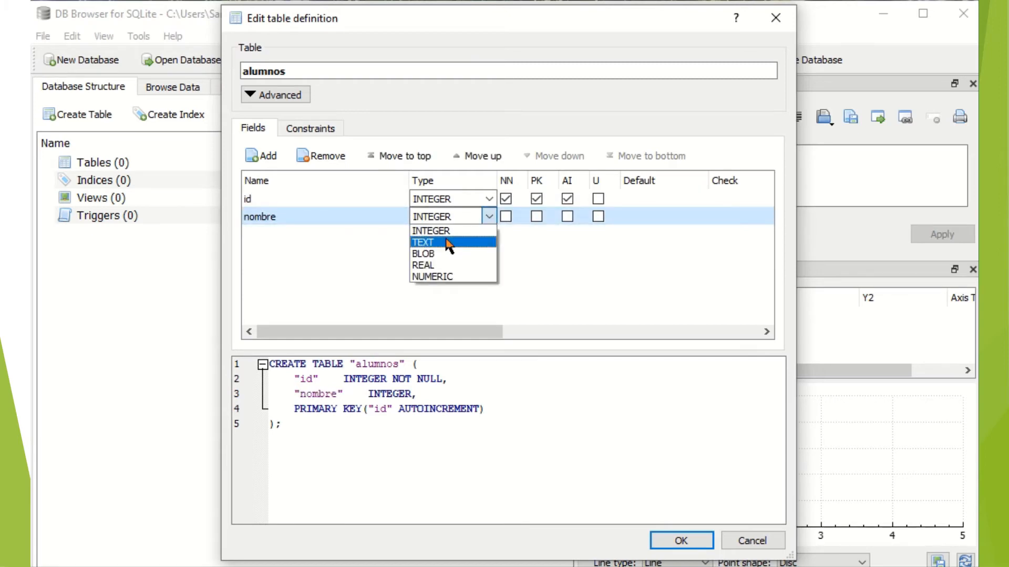
{"action": "left_click", "coordinate": [447, 242]}
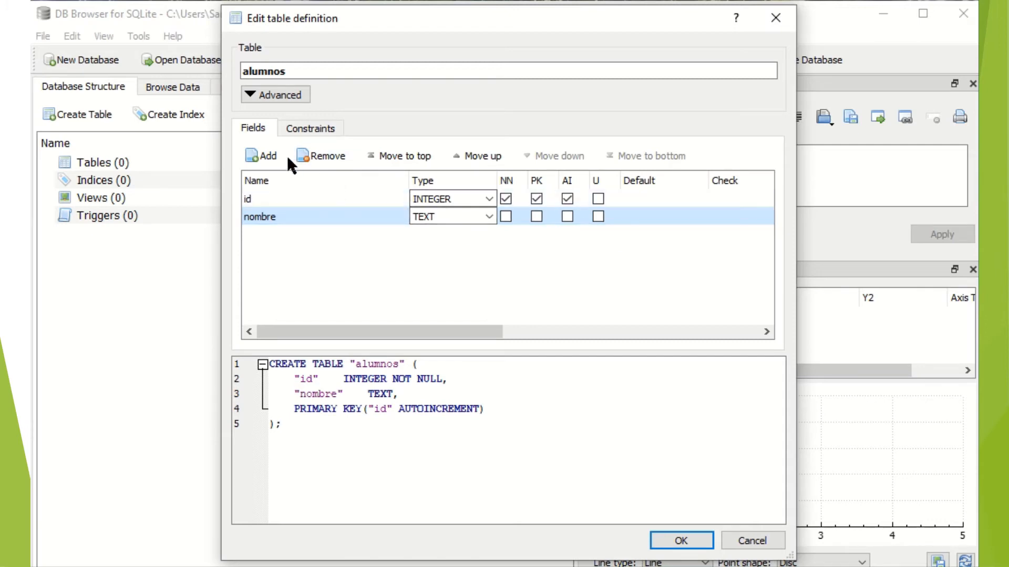
- Add a third field named lu to the alumnos table with the data type TEXT
{"action": "left_click", "coordinate": [271, 156]}
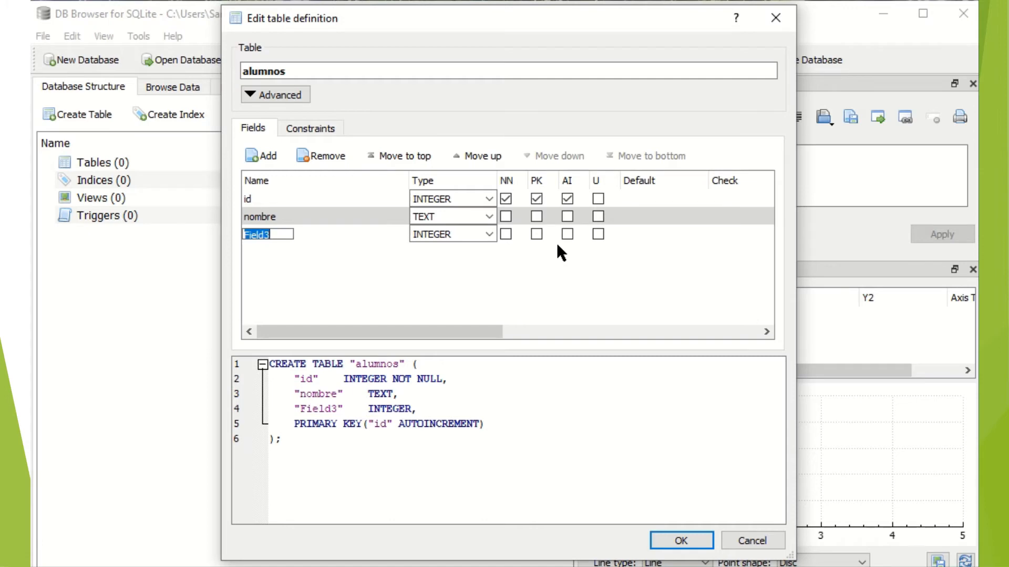
{"action": "type", "text": "lu"}
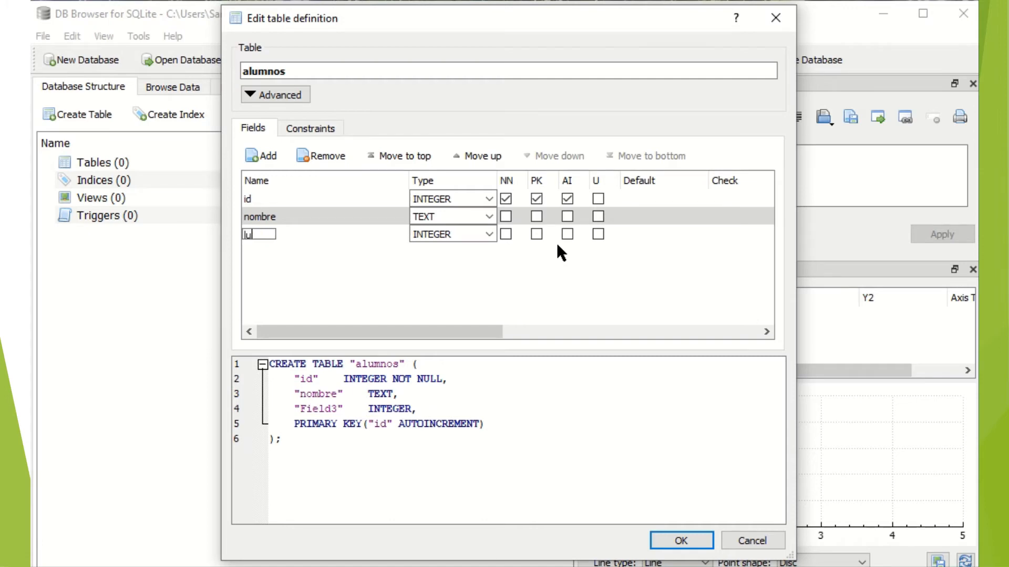
{"action": "left_click", "coordinate": [486, 236]}
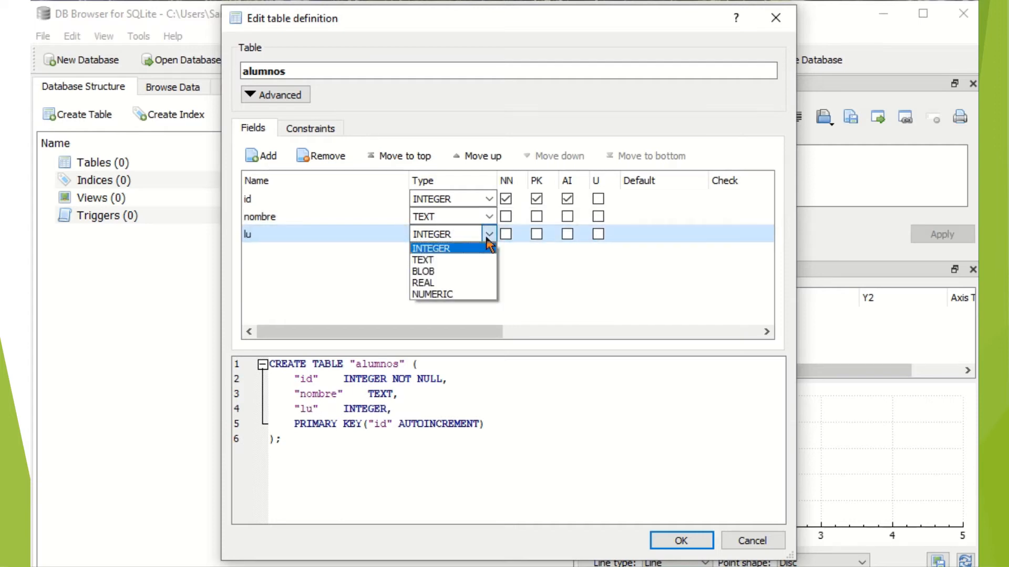
{"action": "left_click", "coordinate": [479, 233]}
{"action": "left_click", "coordinate": [483, 232]}
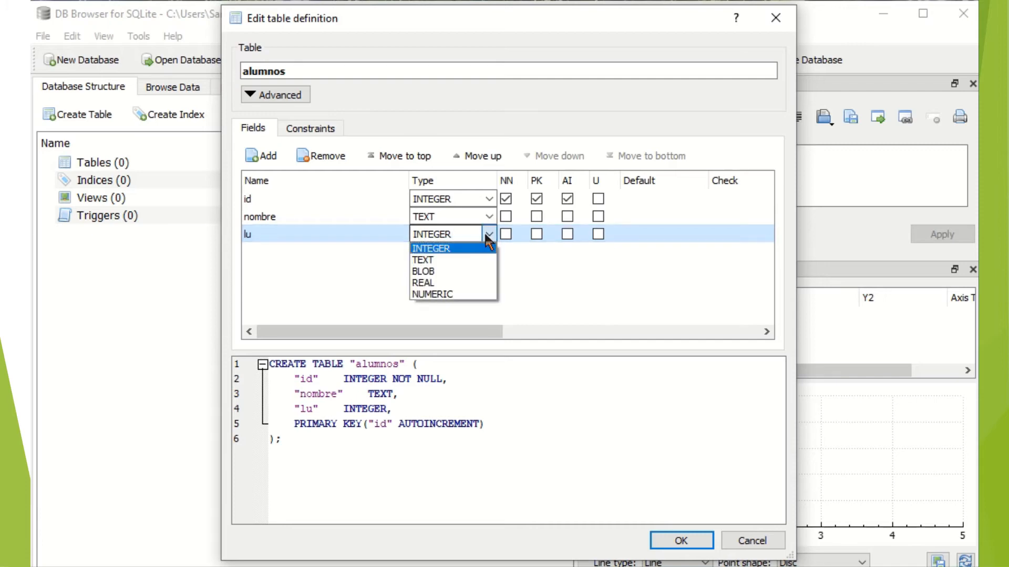
{"action": "left_click", "coordinate": [452, 260]}
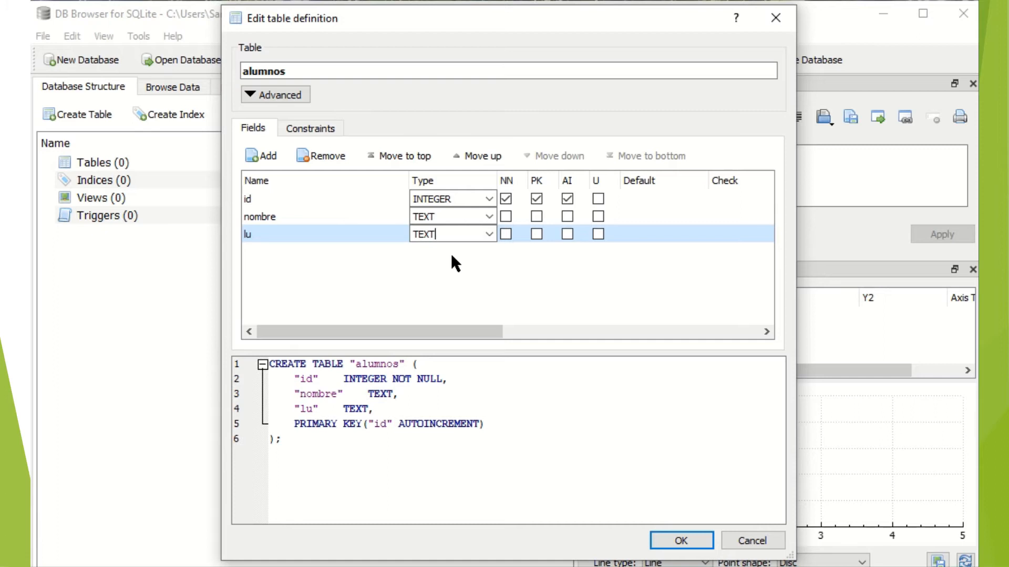
- Add a fourth field named dni to the alumnos table, keeping the data type INTEGER
{"action": "left_click", "coordinate": [259, 156]}
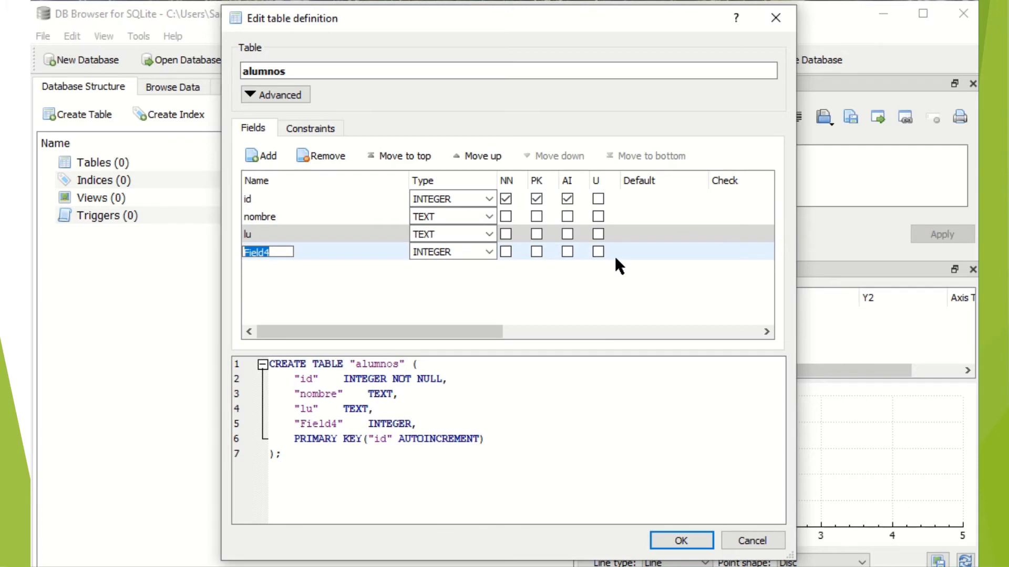
{"action": "type", "text": "dni"}
{"action": "left_click", "coordinate": [670, 300]}
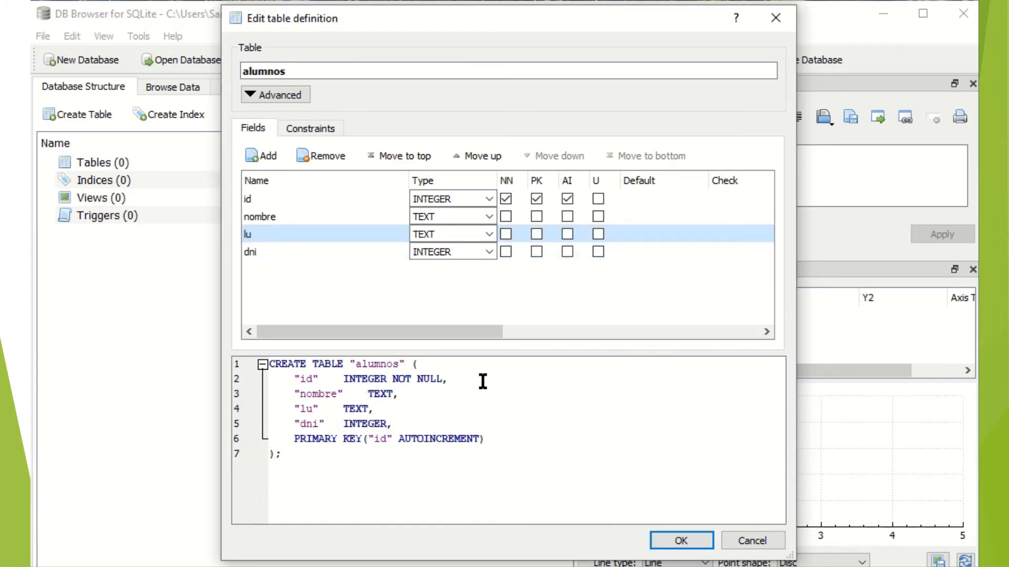
- Review the full generated SQL, create the alumnos table and expand its fields in the database structure
{"action": "left_click_drag", "start_coordinate": [273, 364], "coordinate": [628, 462]}
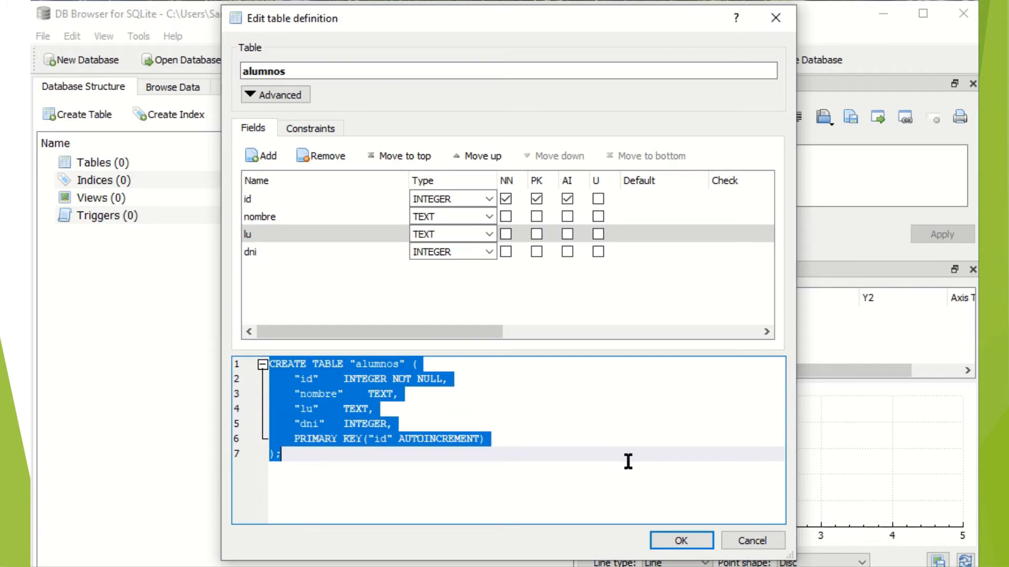
{"action": "left_click", "coordinate": [675, 540]}
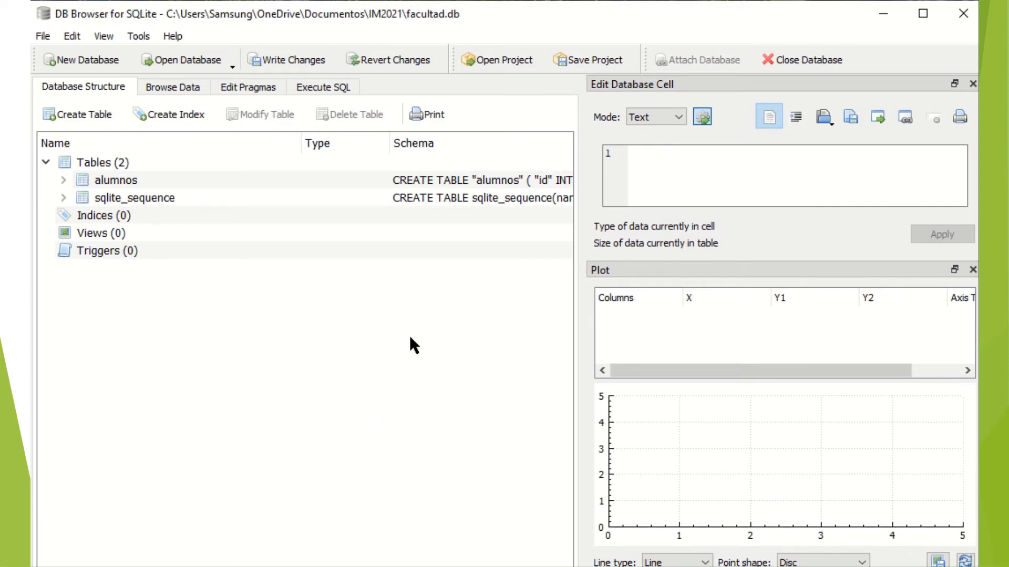
{"action": "left_click", "coordinate": [63, 181]}
{"action": "left_click", "coordinate": [63, 180]}
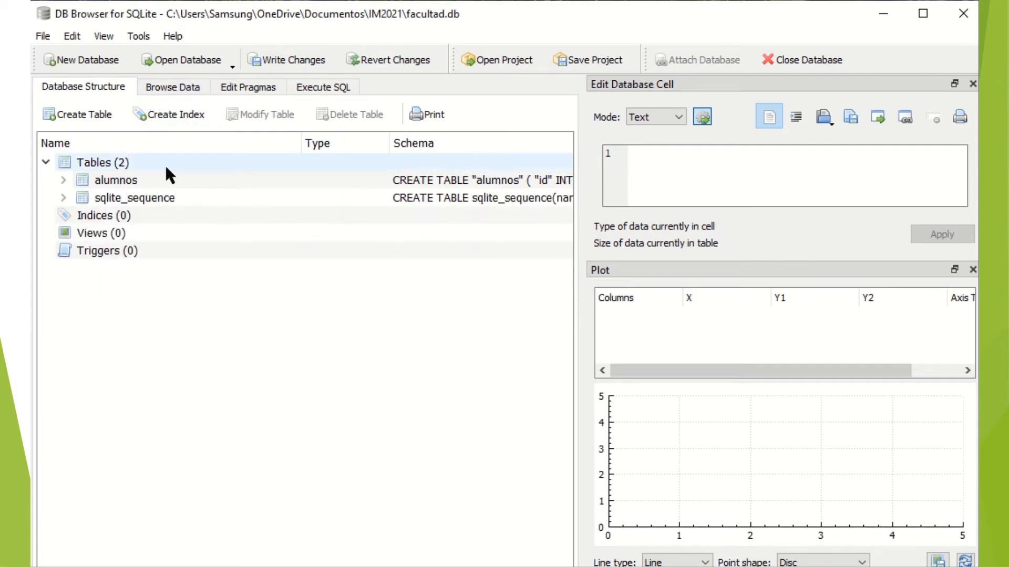
{"action": "left_click", "coordinate": [63, 180]}
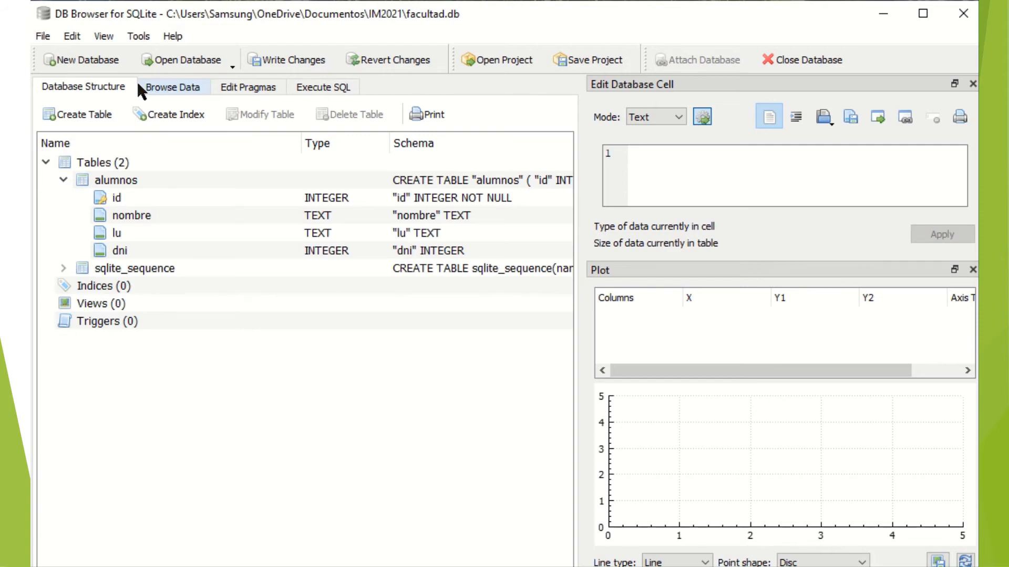
- Insert a new record in the alumnos table data and enter the student's full name in nombre
{"action": "left_click", "coordinate": [186, 93]}
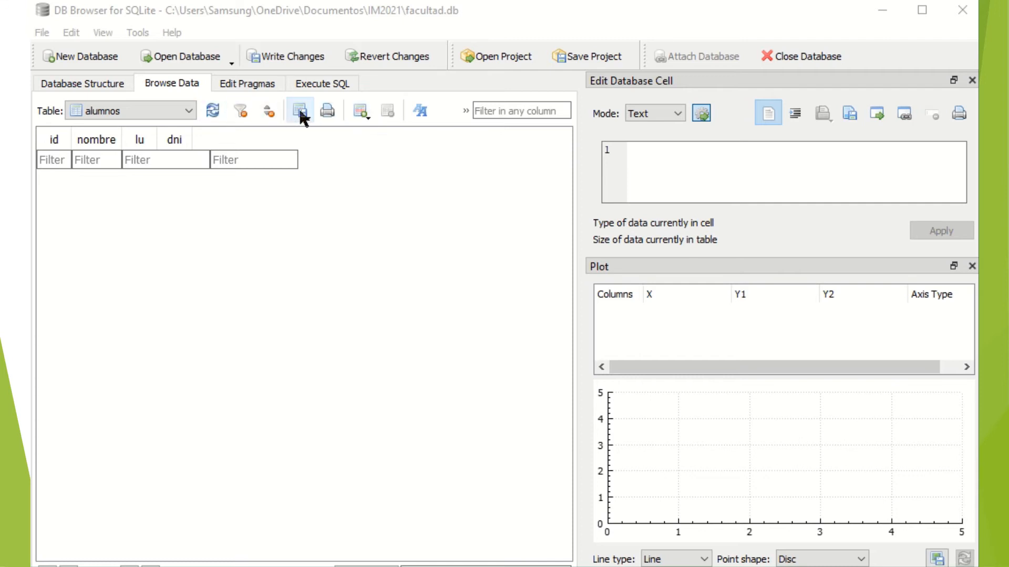
{"action": "left_click", "coordinate": [367, 113]}
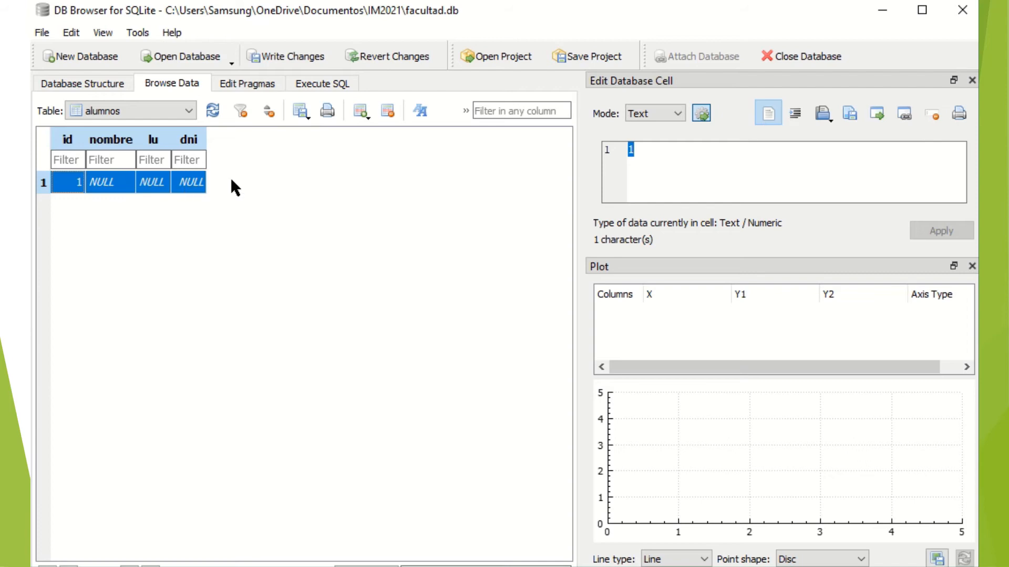
{"action": "left_click", "coordinate": [121, 185]}
{"action": "double_click", "coordinate": [108, 180]}
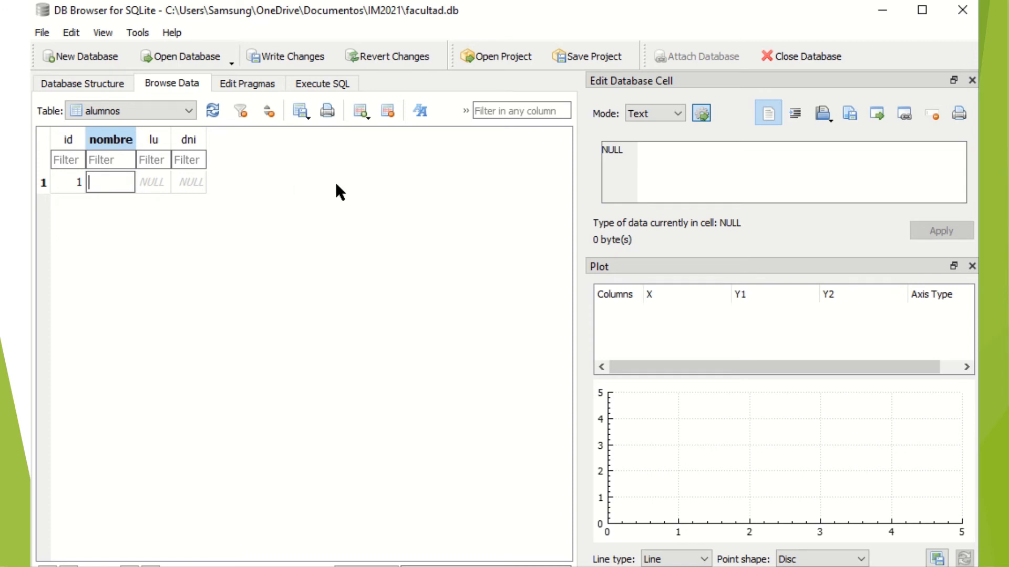
{"action": "type", "text": "Lópe"}
{"action": "type", "text": "z"}
{"action": "type", "text": " Anah"}
{"action": "type", "text": "í"}
- Fill in the first record's lu field with the student's record number and its dni field with the ID number
{"action": "key", "text": "Tab"}
{"action": "type", "text": "CX"}
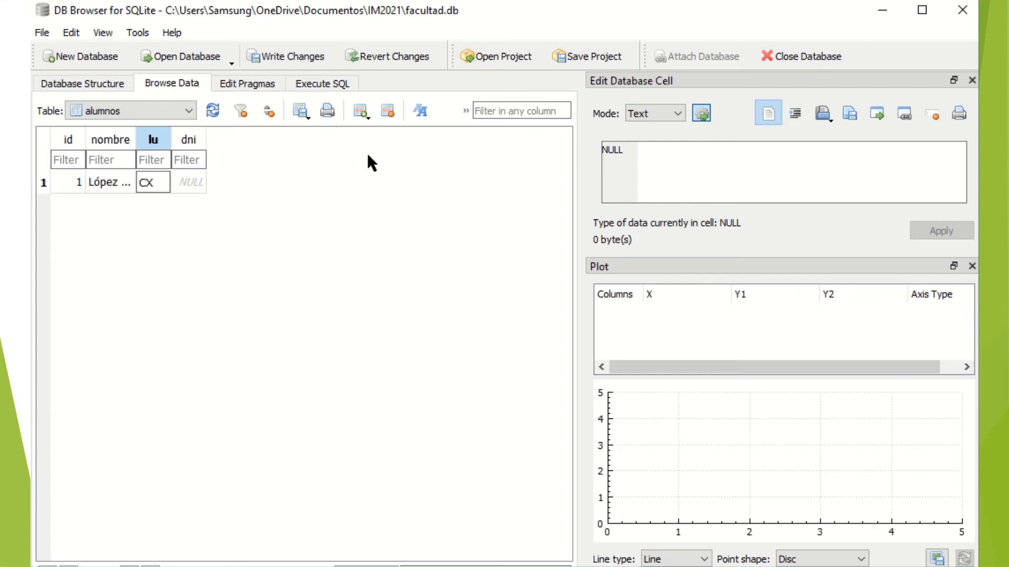
{"action": "type", "text": " 1010"}
{"action": "key", "text": "Return"}
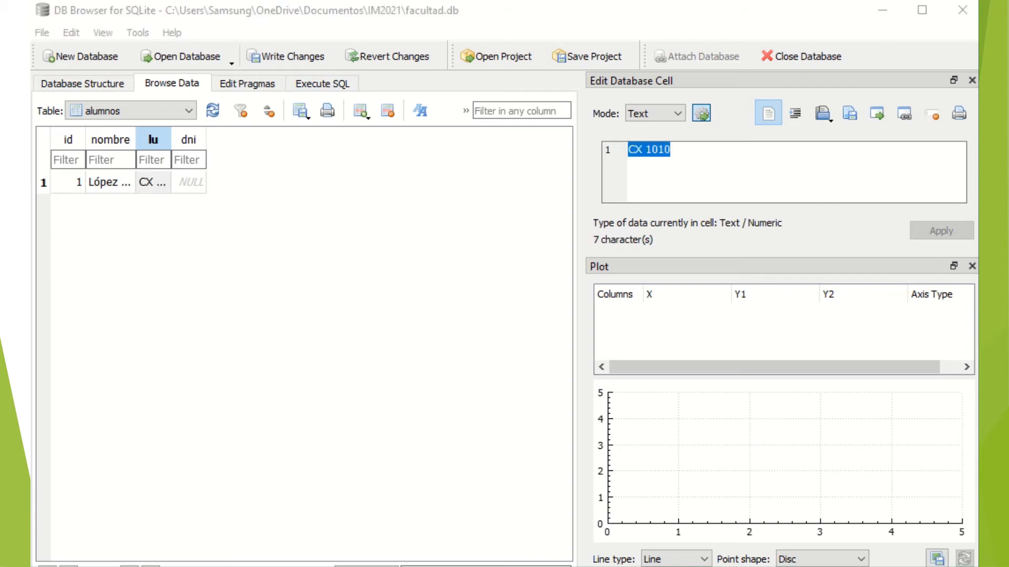
{"action": "left_click", "coordinate": [199, 183]}
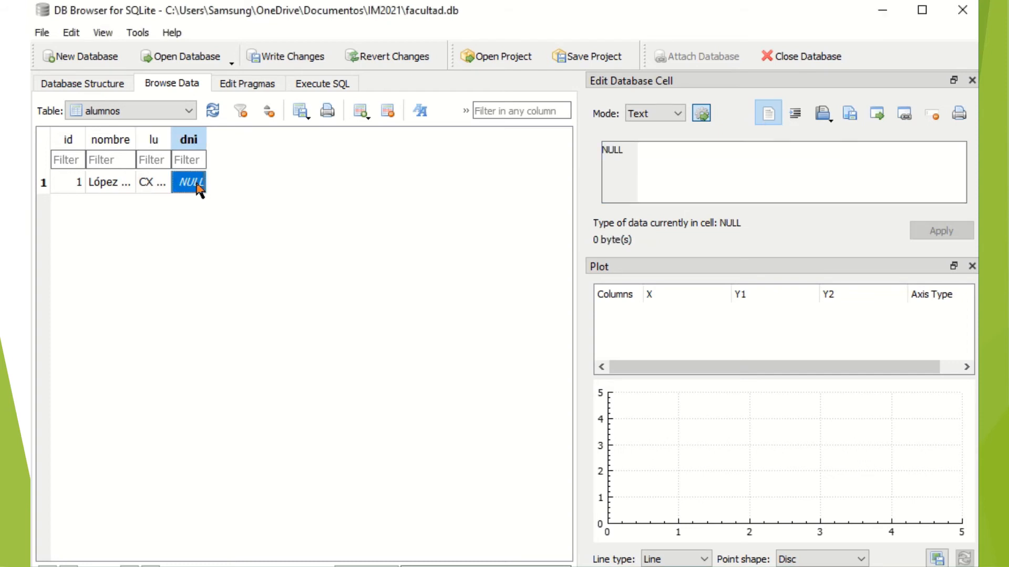
{"action": "double_click", "coordinate": [196, 182]}
{"action": "type", "text": "11111"}
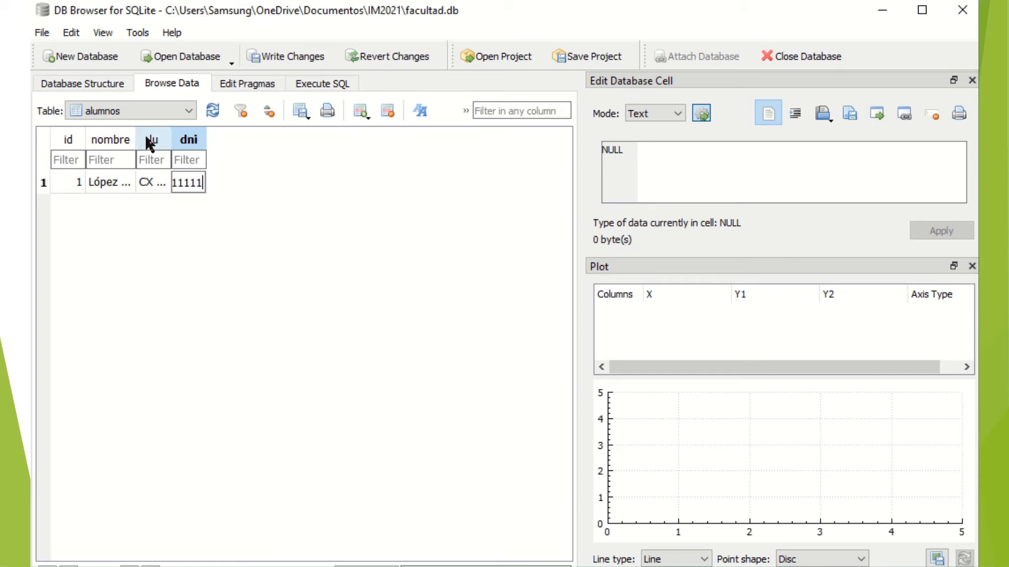
- Widen the nombre and lu columns to fit their contents and sort the records by dni
{"action": "left_click_drag", "start_coordinate": [136, 135], "coordinate": [231, 141]}
{"action": "left_click", "coordinate": [243, 140]}
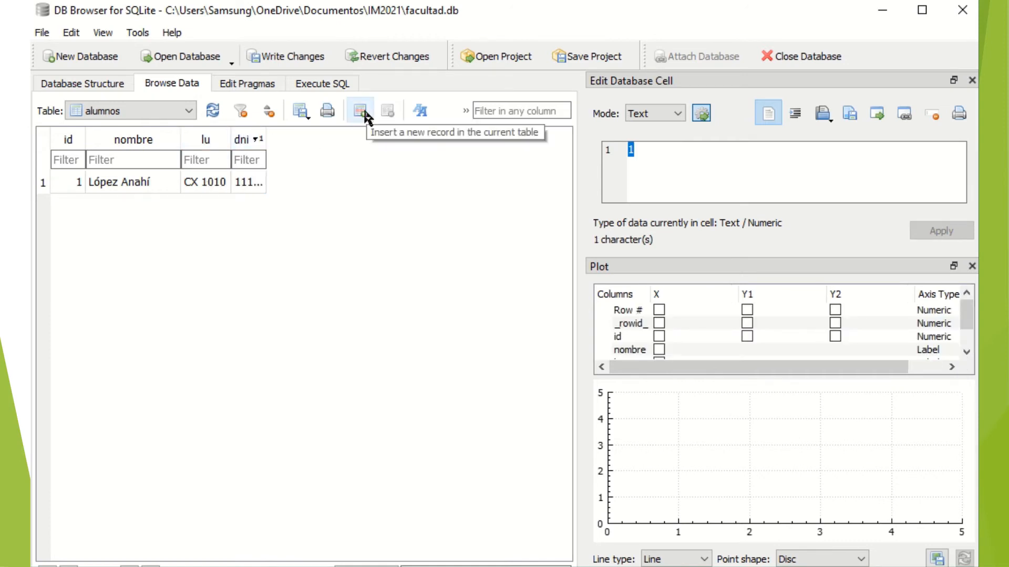
{"action": "left_click", "coordinate": [185, 184]}
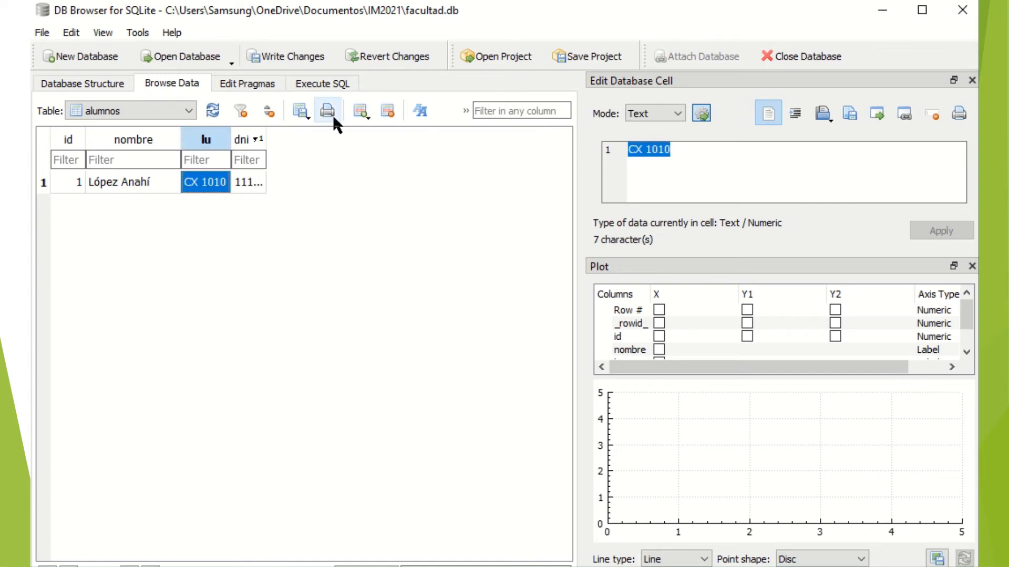
- Insert a second record in the alumnos table, leaving its nombre, lu and dni fields unfilled
{"action": "left_click", "coordinate": [358, 112]}
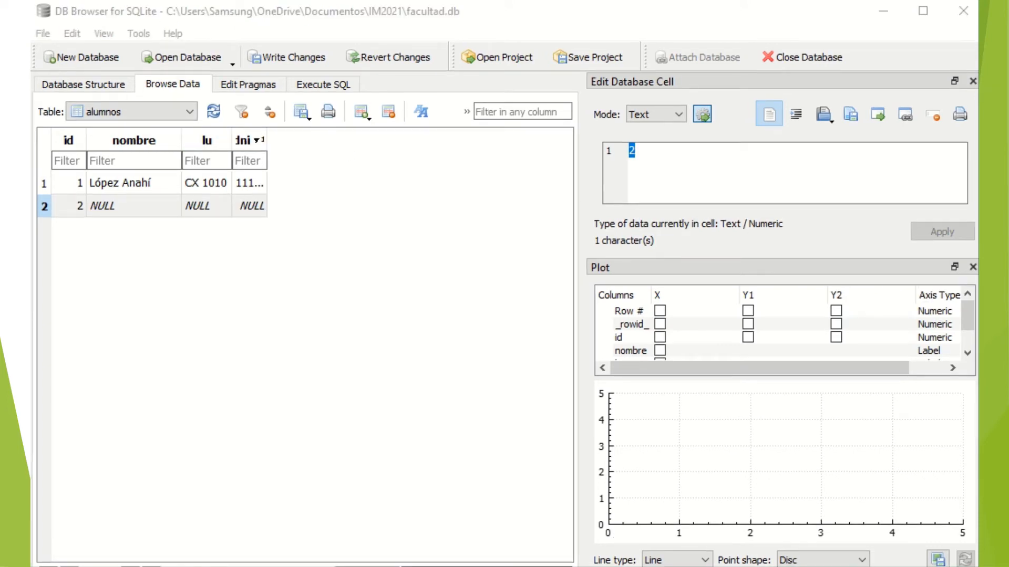
{"action": "left_click", "coordinate": [212, 207]}
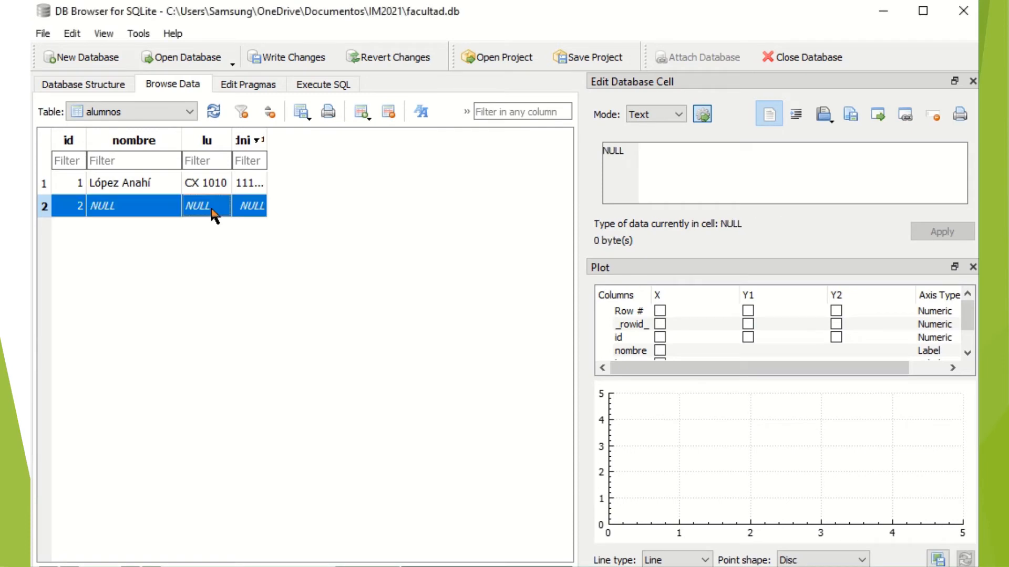
{"action": "left_click", "coordinate": [209, 177]}
{"action": "left_click", "coordinate": [153, 198]}
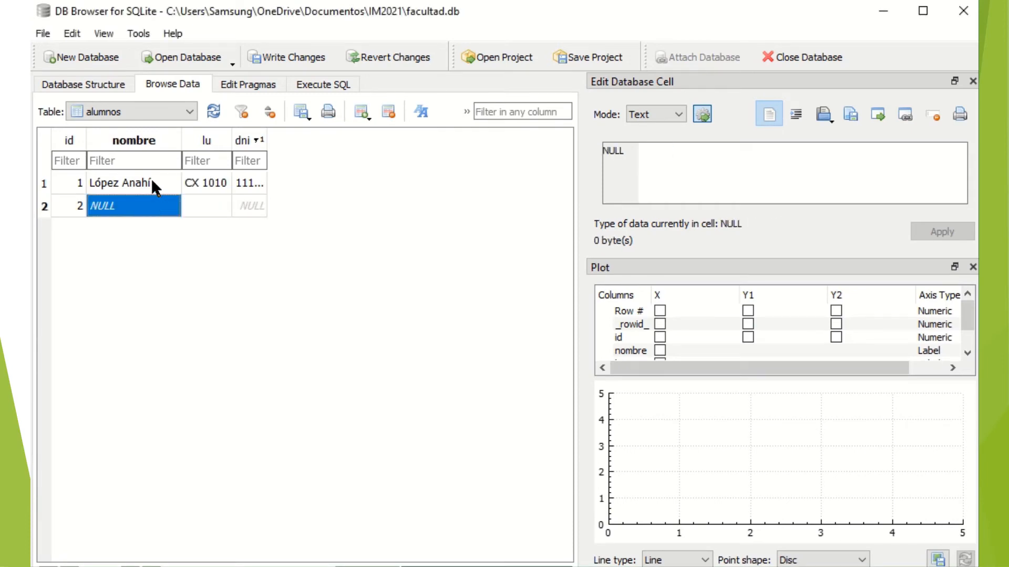
- Compare the nombre and lu cells of the two alumnos records
{"action": "left_click", "coordinate": [152, 181]}
{"action": "left_click", "coordinate": [215, 209]}
{"action": "left_click", "coordinate": [166, 206]}
{"action": "left_click", "coordinate": [163, 184]}
{"action": "left_click", "coordinate": [163, 202]}
{"action": "left_click", "coordinate": [167, 188]}
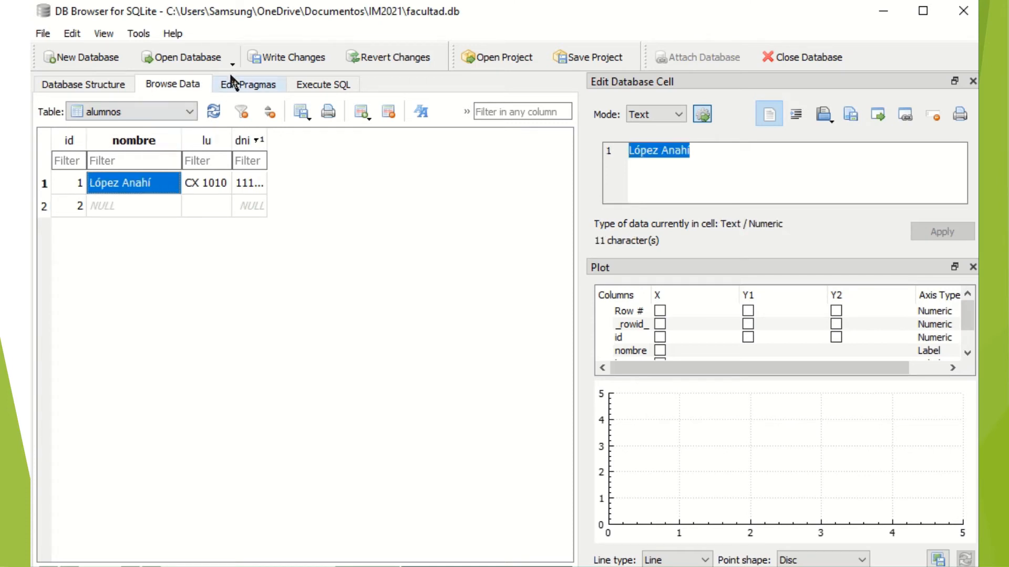
- Write the pending changes to the database and recheck the lu and nombre cells of the records
{"action": "left_click", "coordinate": [279, 58]}
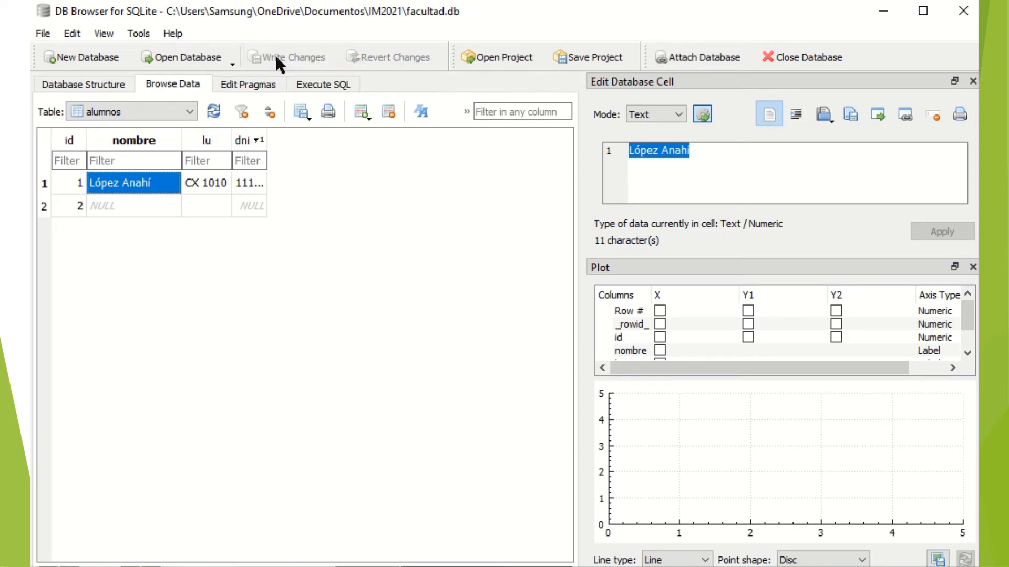
{"action": "left_click", "coordinate": [206, 206]}
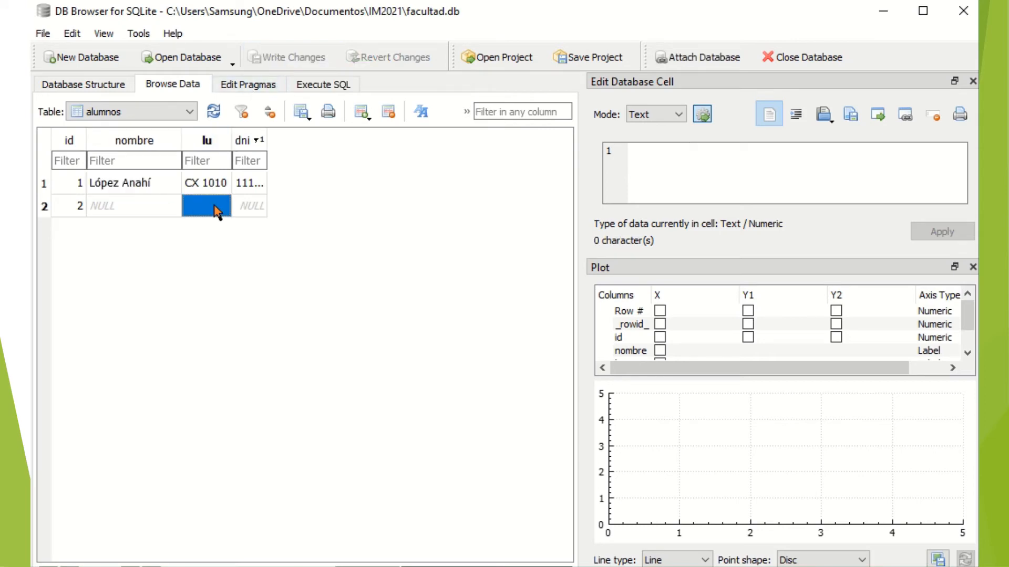
{"action": "left_click", "coordinate": [161, 203]}
{"action": "left_click", "coordinate": [163, 189]}
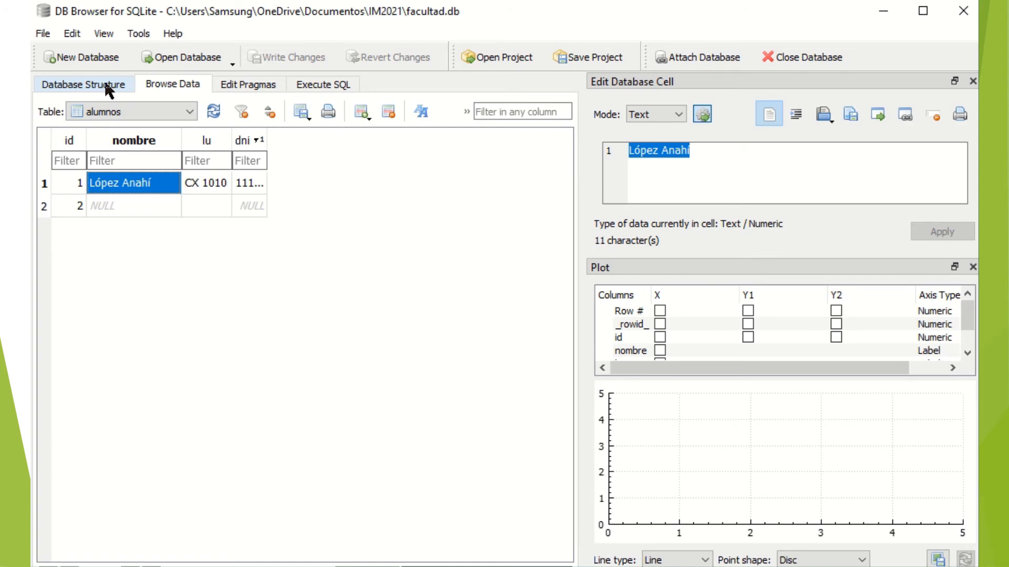
- Compare the database structure with the table data and examine the fields and data types of alumnos
{"action": "left_click", "coordinate": [63, 88]}
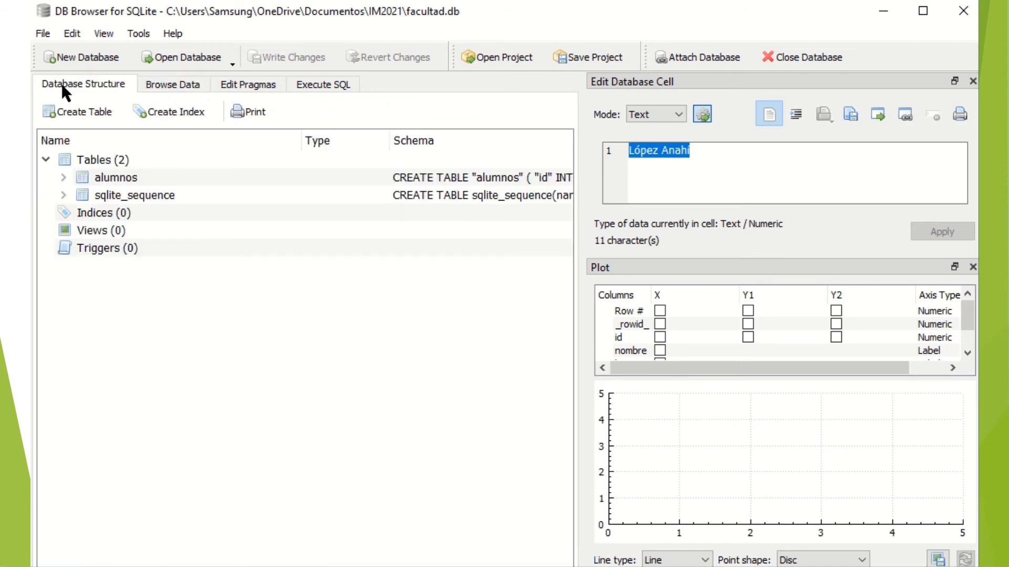
{"action": "left_click", "coordinate": [200, 84]}
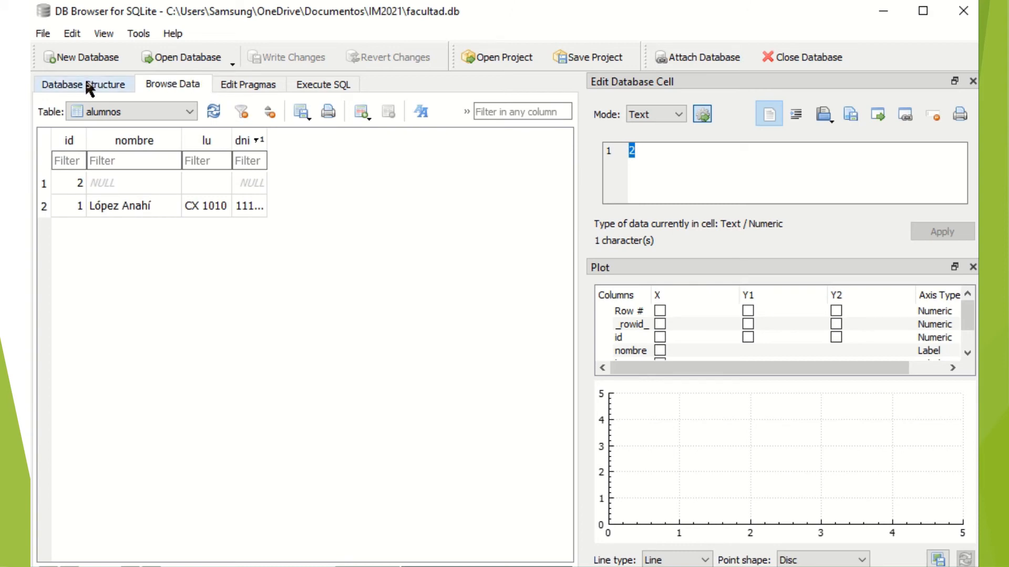
{"action": "left_click", "coordinate": [101, 86]}
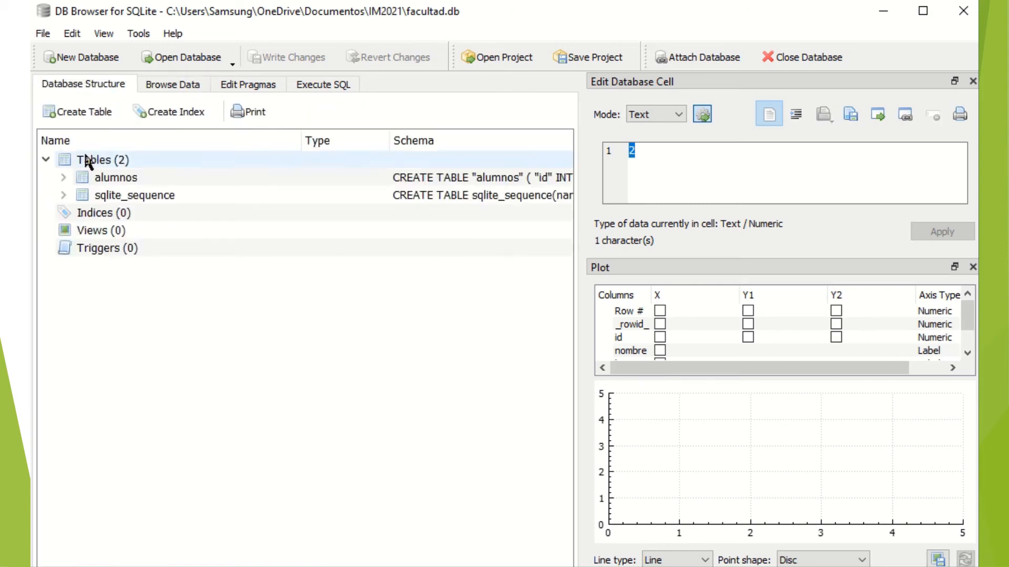
{"action": "left_click", "coordinate": [62, 178]}
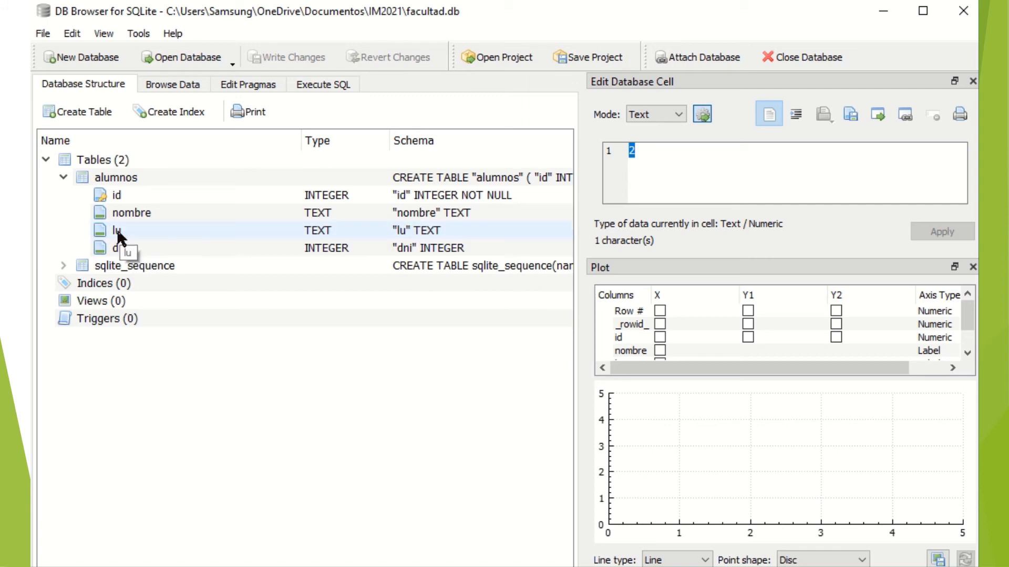
- Go back to the alumnos data and examine the nombre, lu, dni and id values of its records
{"action": "left_click", "coordinate": [182, 85]}
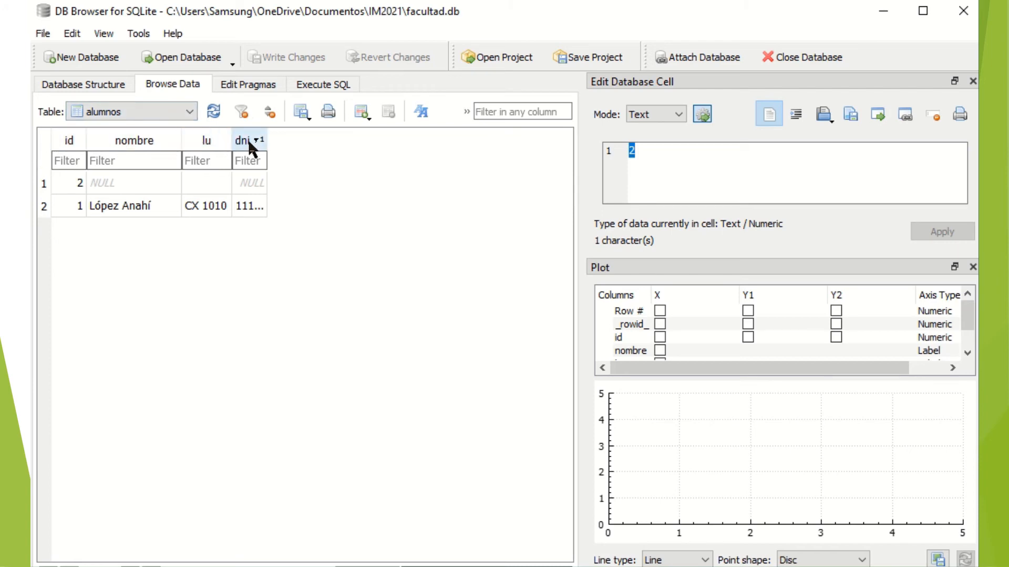
{"action": "left_click", "coordinate": [118, 211]}
{"action": "left_click", "coordinate": [125, 182]}
{"action": "left_click", "coordinate": [133, 207]}
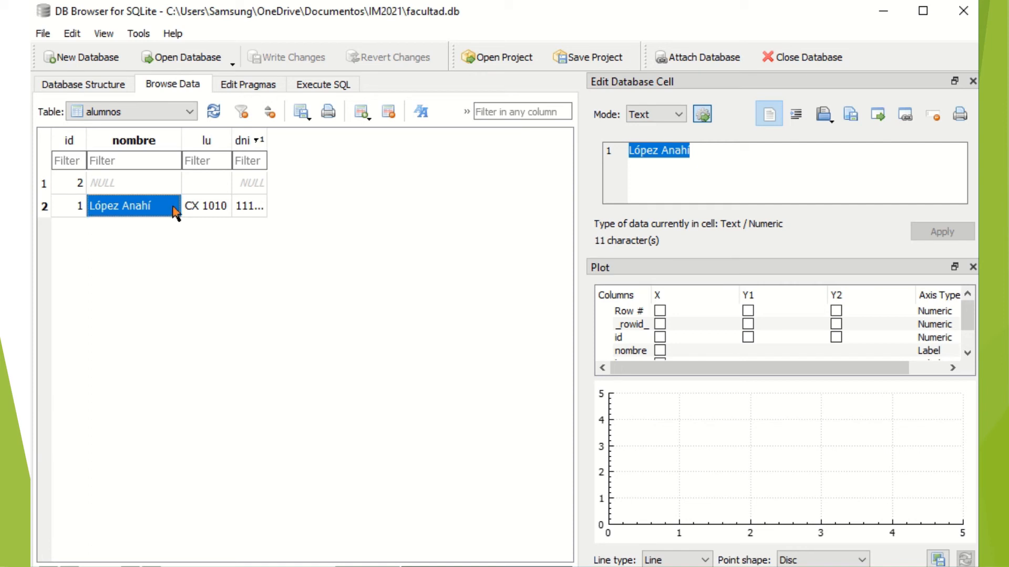
{"action": "left_click", "coordinate": [213, 211]}
{"action": "left_click", "coordinate": [243, 210]}
{"action": "left_click", "coordinate": [163, 210]}
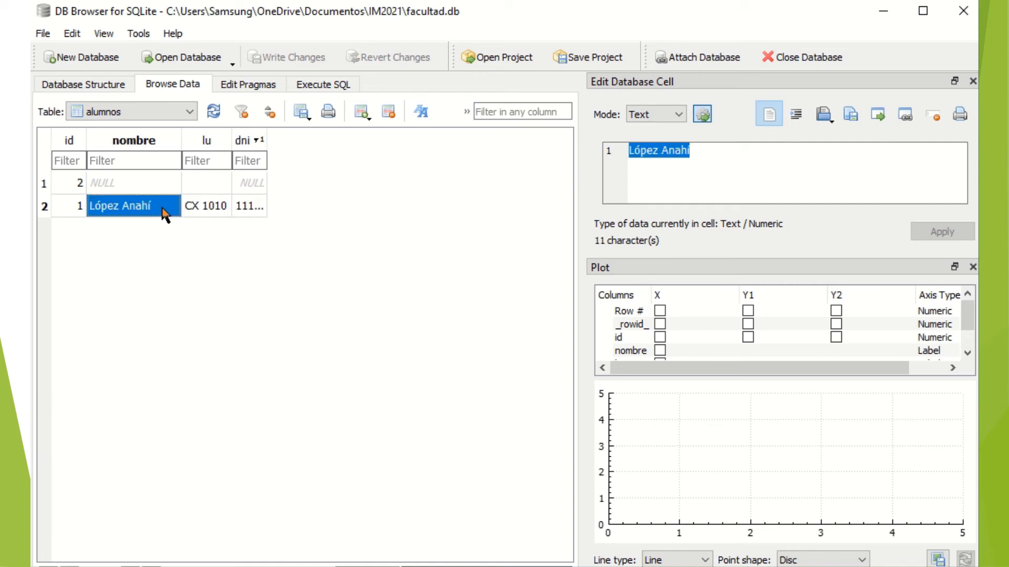
{"action": "left_click", "coordinate": [78, 210]}
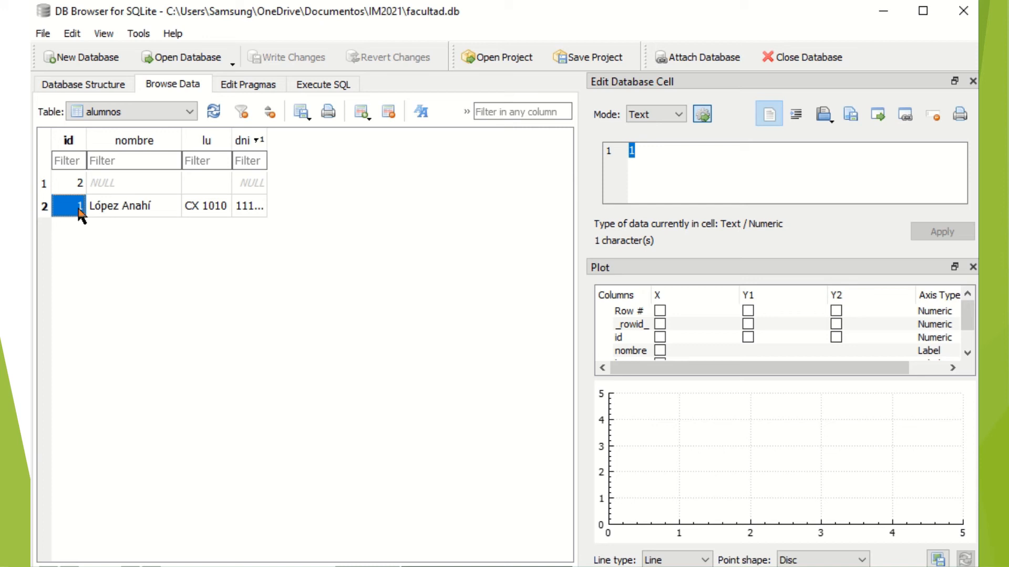
{"action": "left_click", "coordinate": [139, 210]}
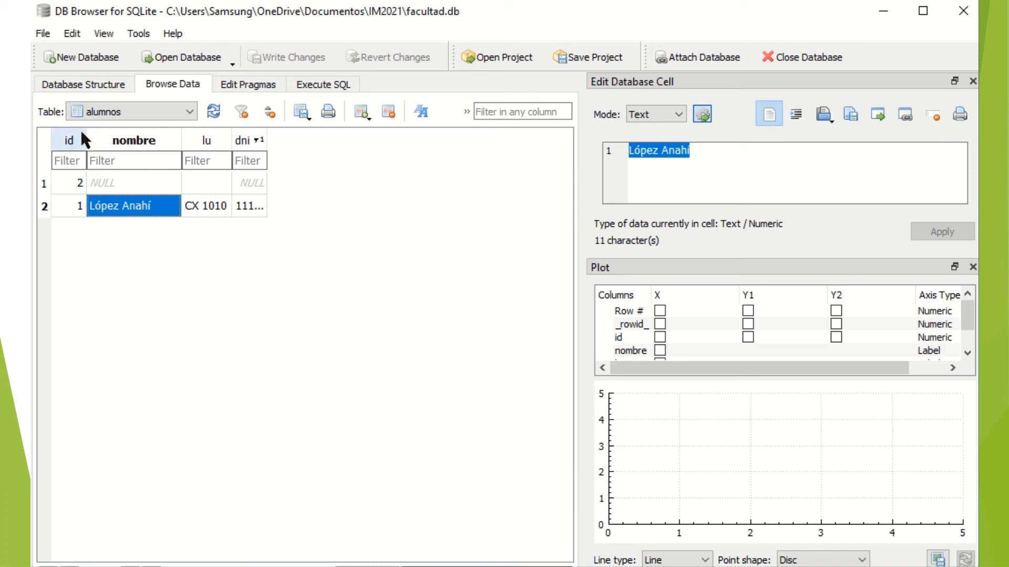
{"action": "left_click", "coordinate": [74, 208]}
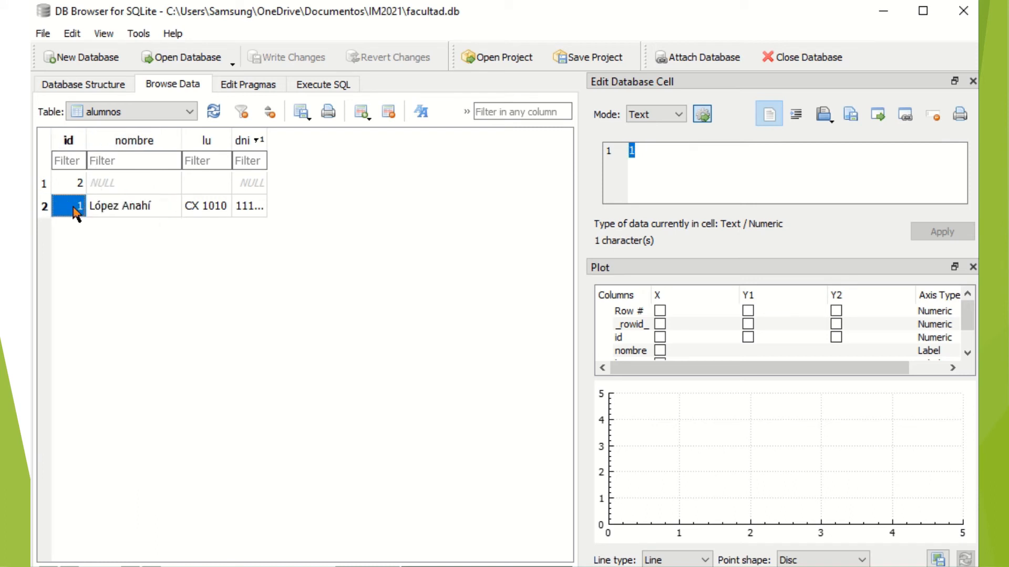
{"action": "left_click", "coordinate": [70, 183]}
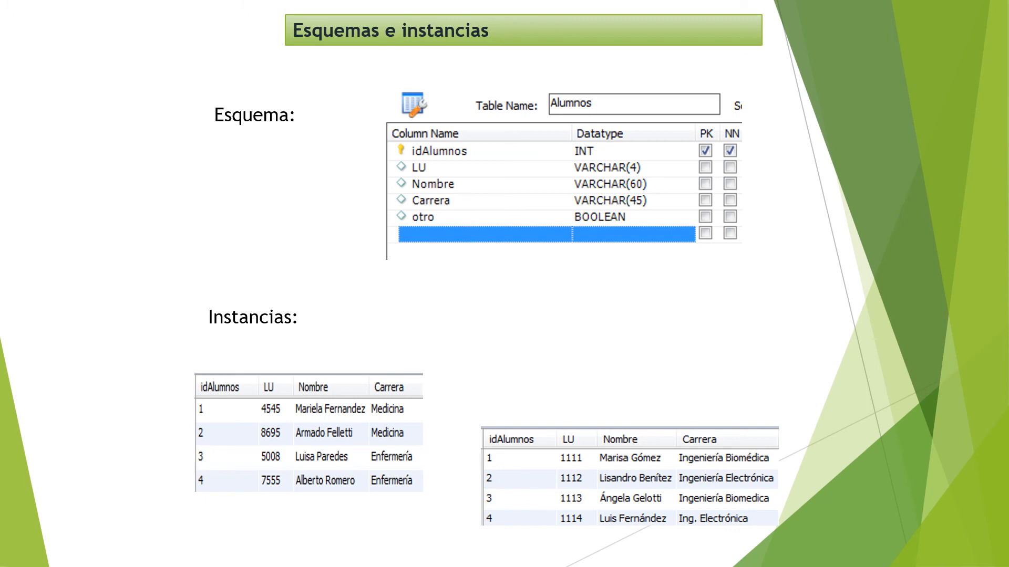
{"action": "key", "text": "Right"}
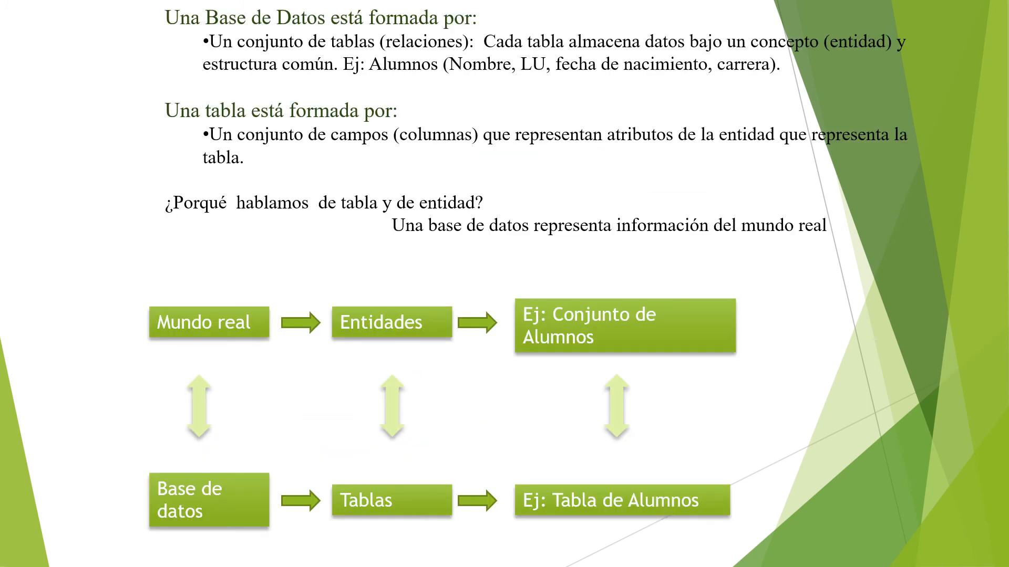